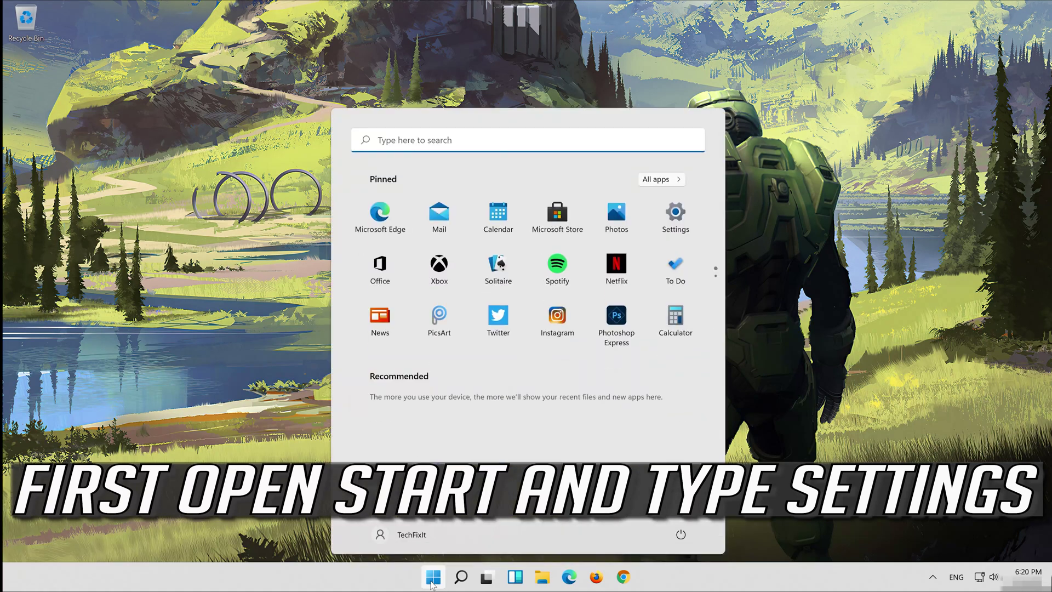
Find and open the Windows Settings app and go to the Apps & features page
text(setti)
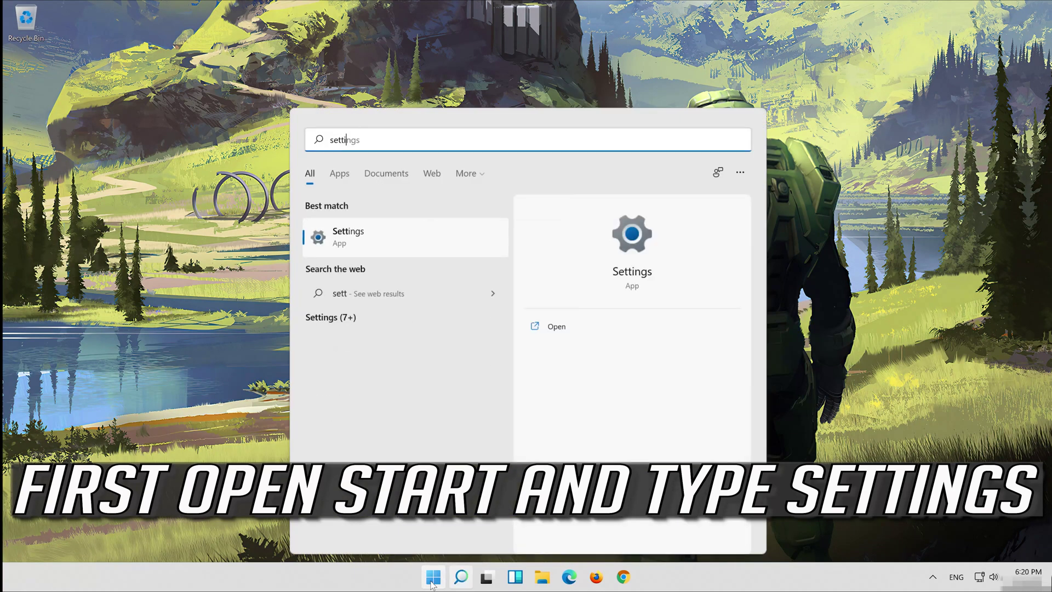
text(ngs)
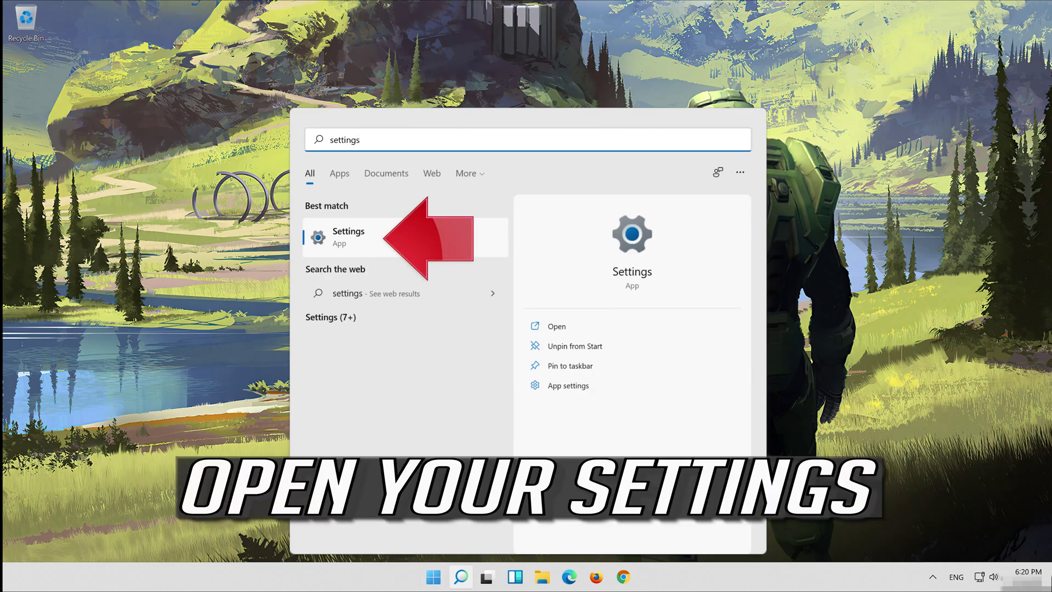
click(397, 246)
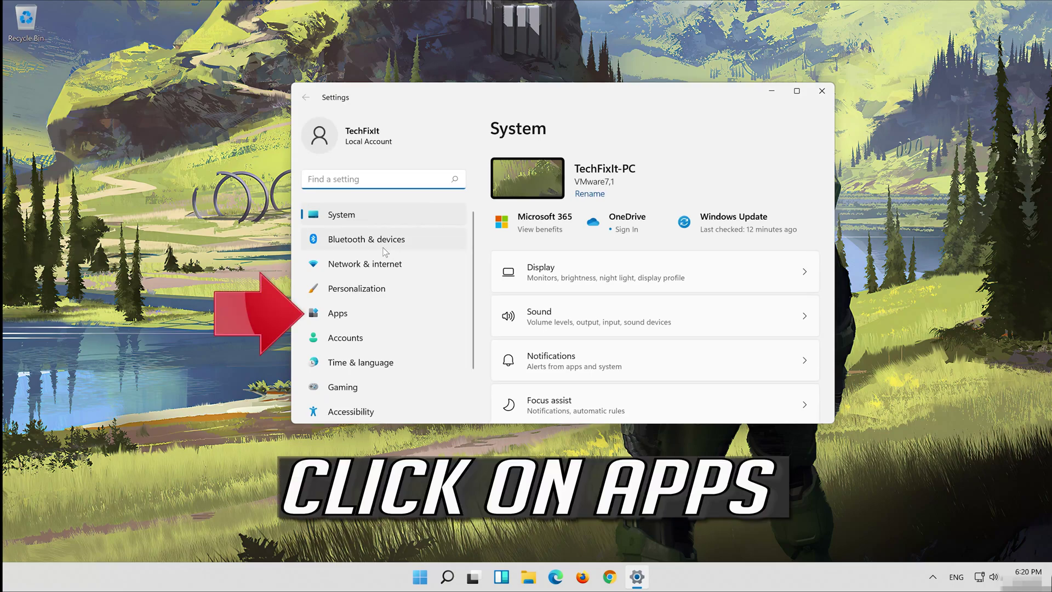
click(366, 321)
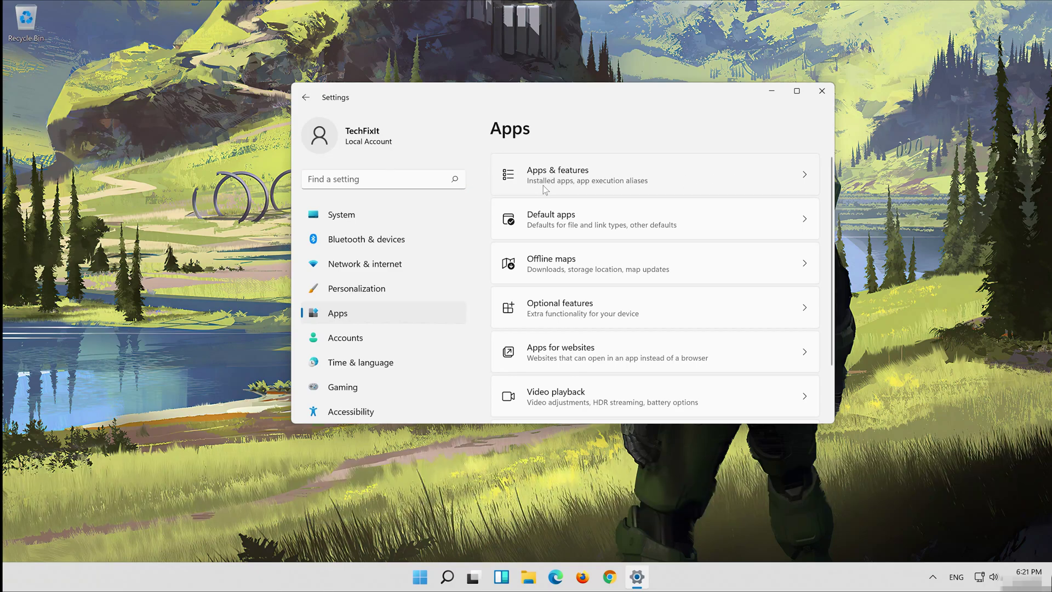
click(544, 186)
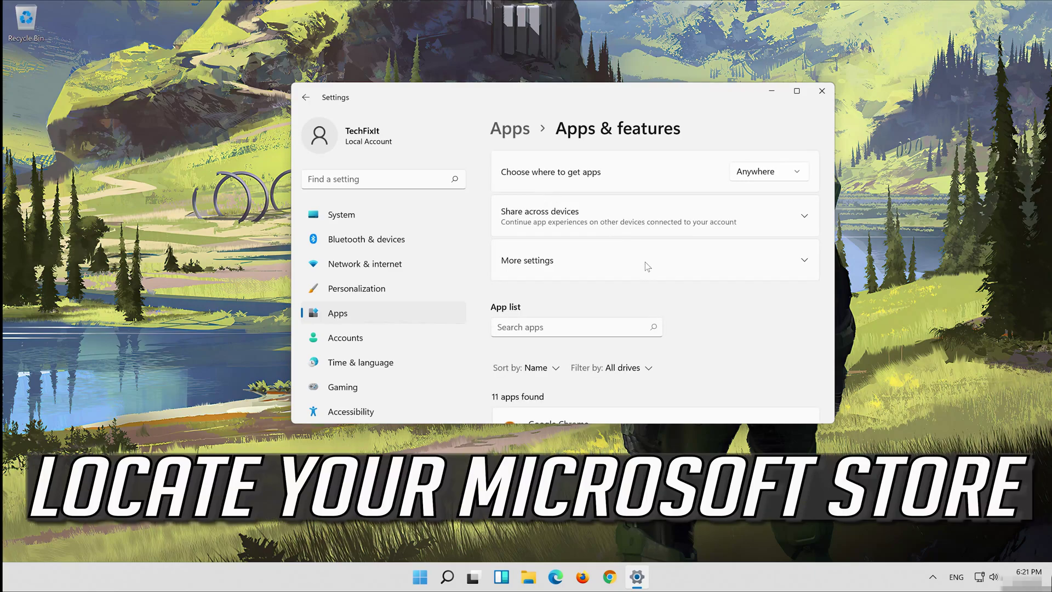
Locate Microsoft Store in the list of installed apps and open its advanced options
scroll(665, 296, down, 10)
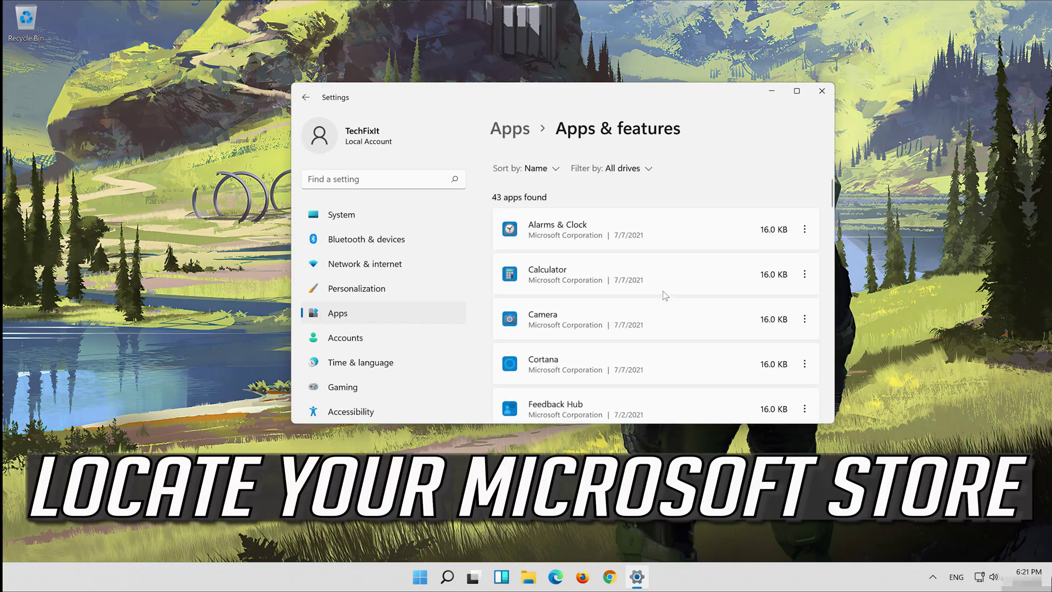
scroll(665, 296, down, 4)
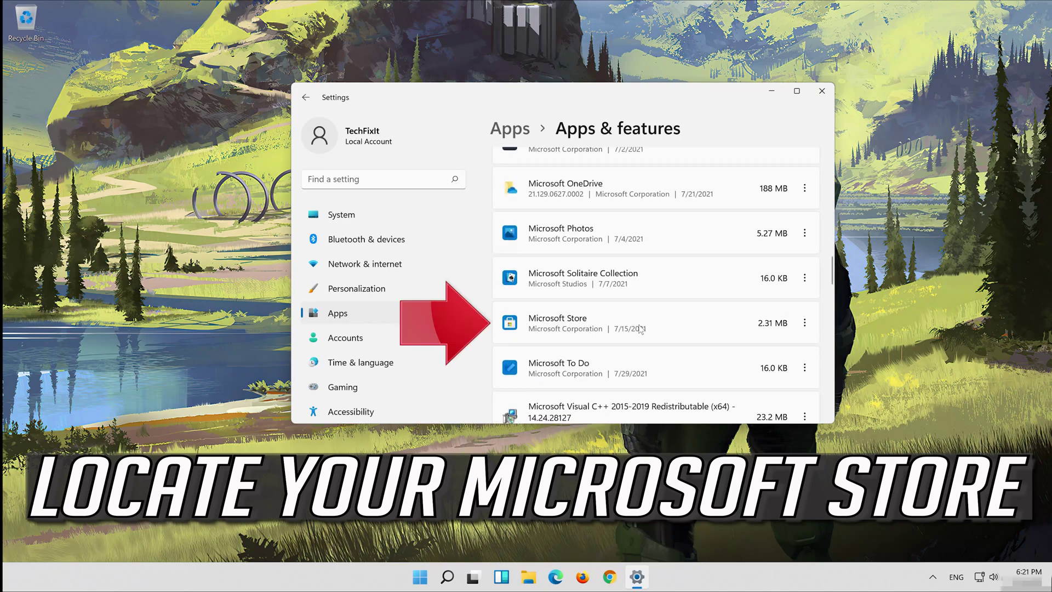
click(804, 323)
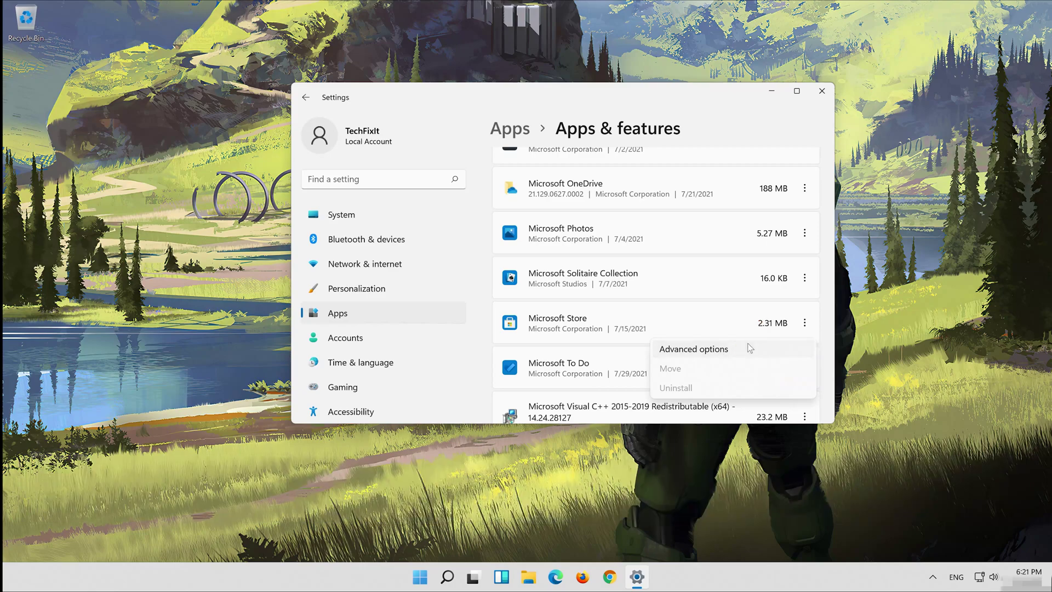
click(748, 344)
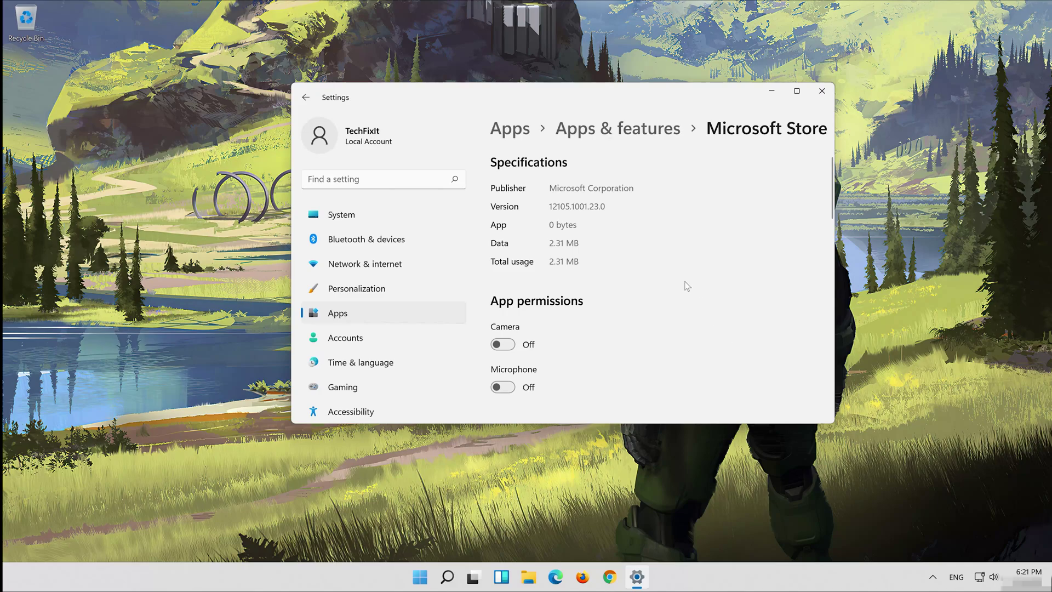
Repair the Microsoft Store app and reset it, confirming the deletion of its data
scroll(687, 286, down, 7)
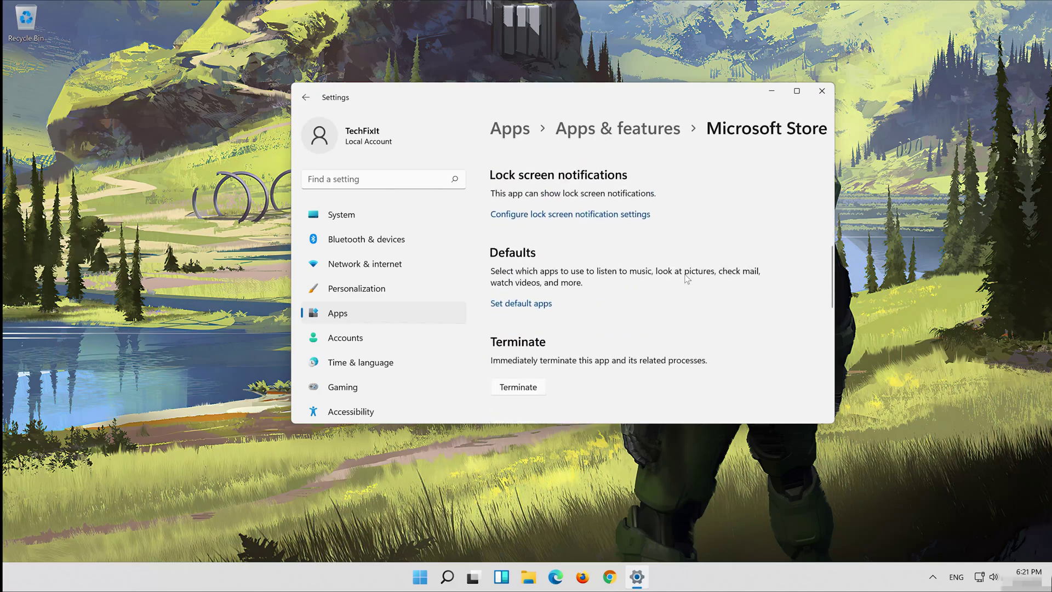
scroll(688, 279, down, 5)
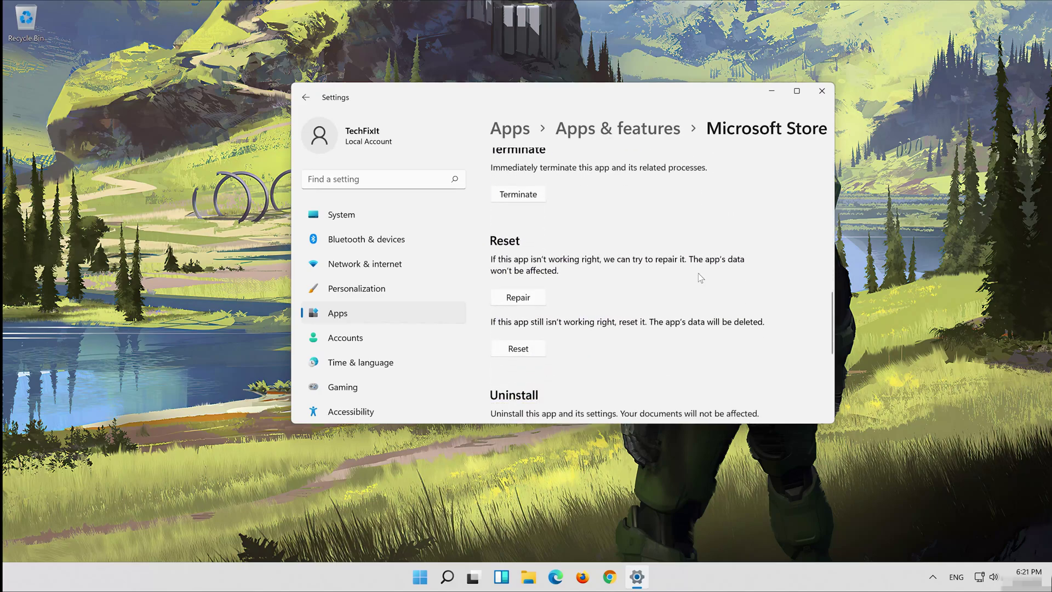
scroll(698, 273, down, 1)
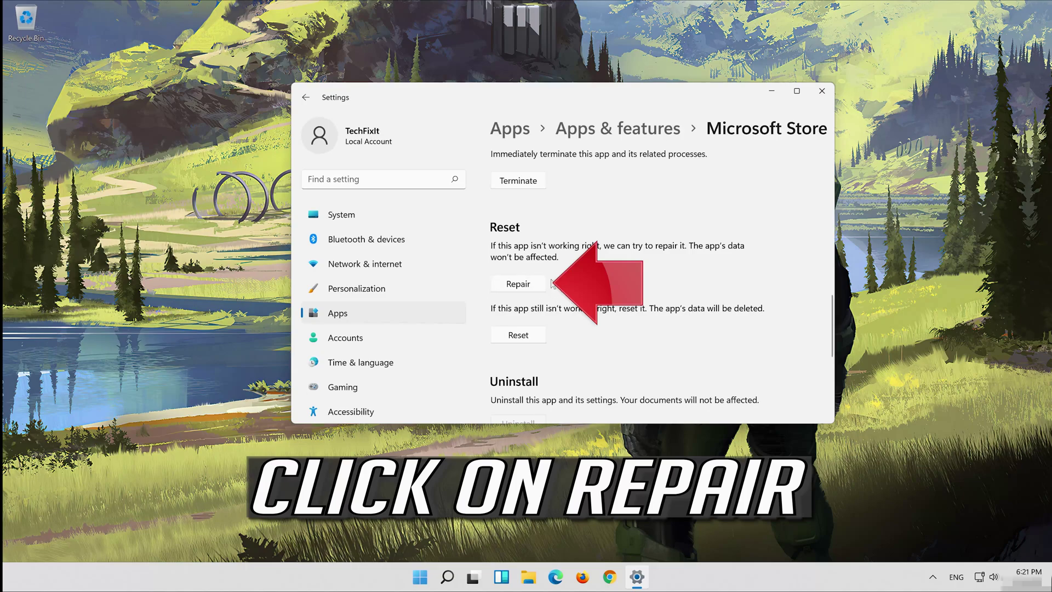
click(511, 287)
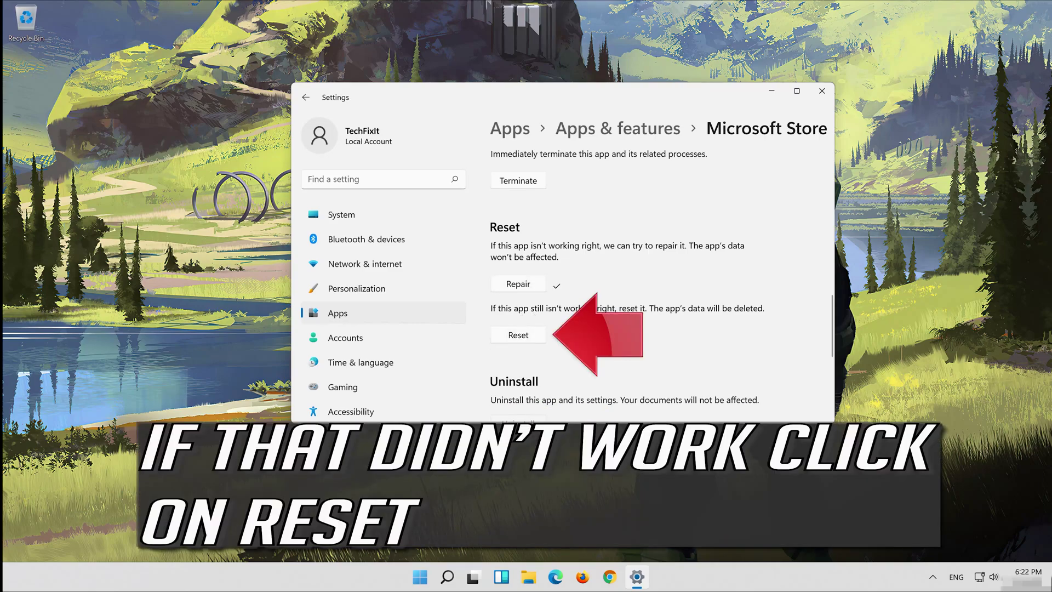
click(514, 335)
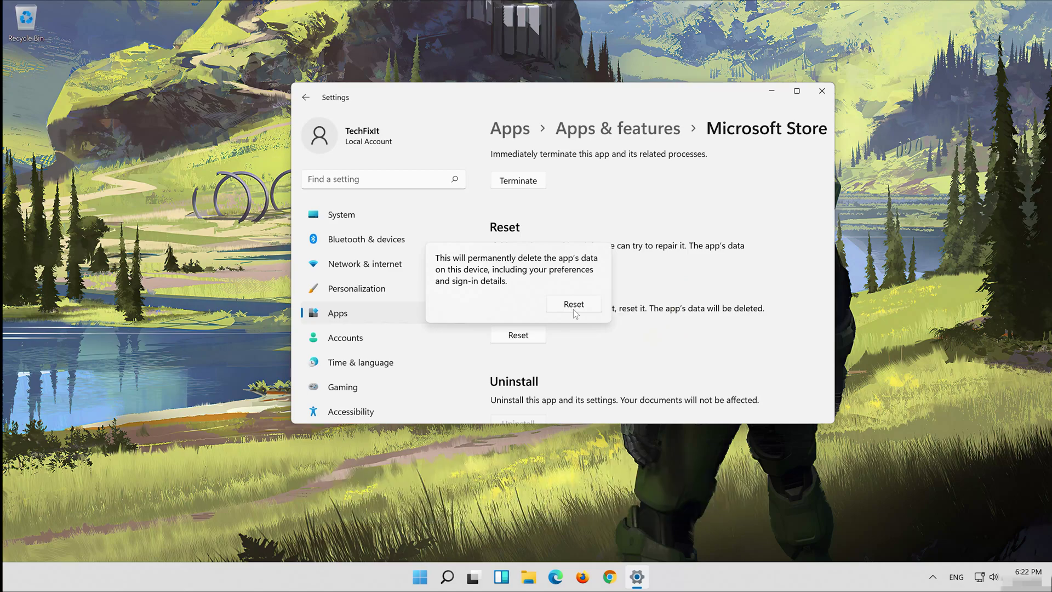
click(573, 308)
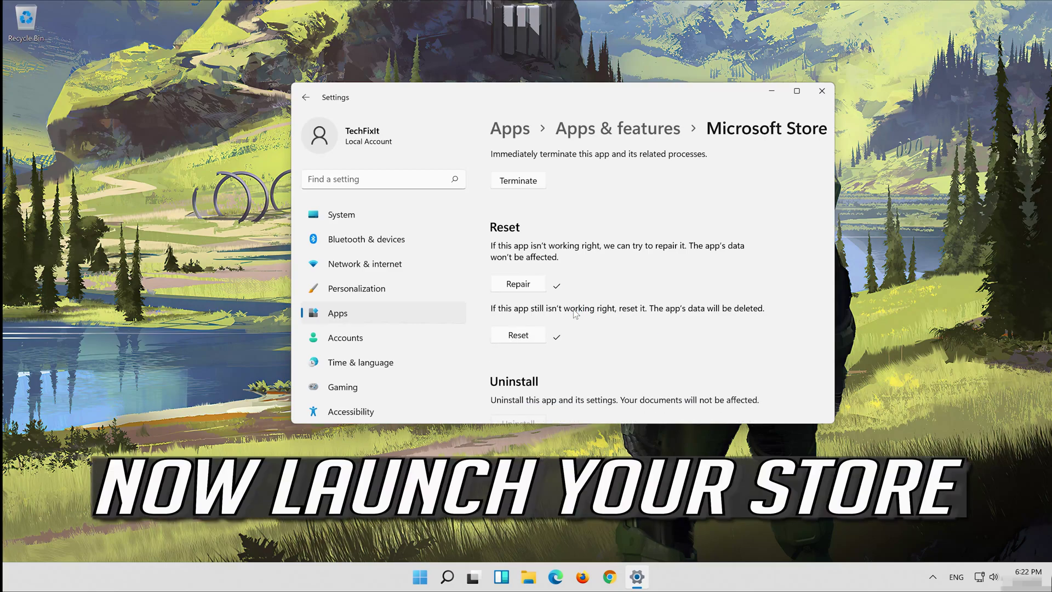
Close the Settings window and launch Microsoft Store from the pinned apps
scroll(575, 314, up, 3)
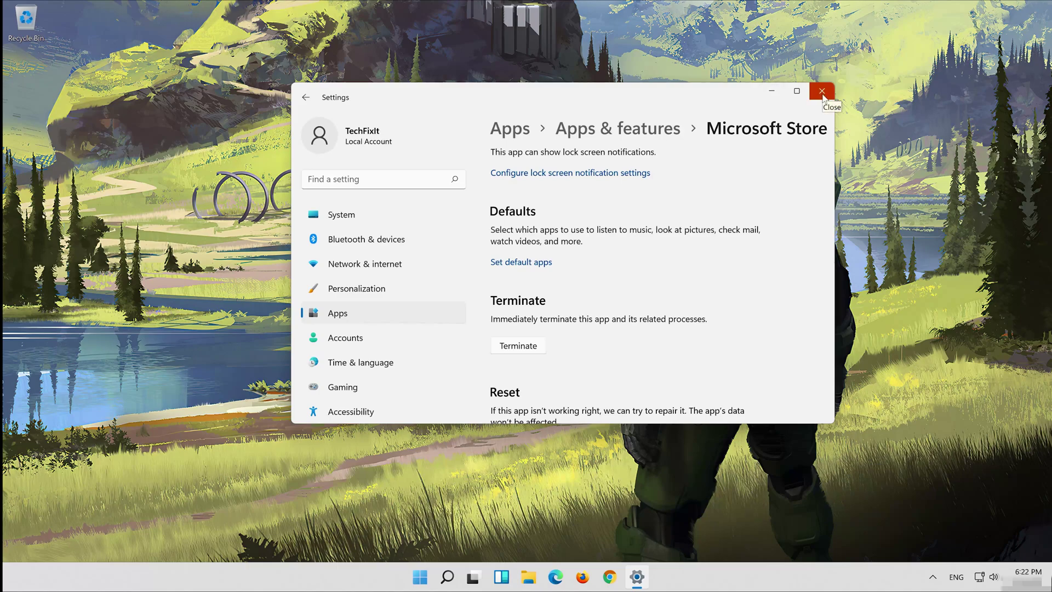
click(822, 91)
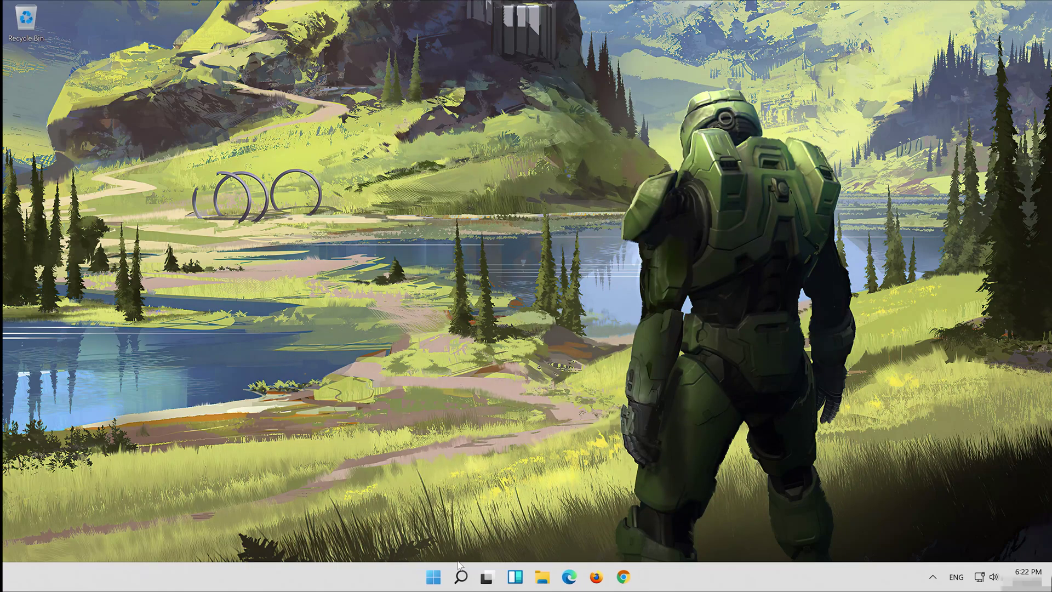
click(436, 578)
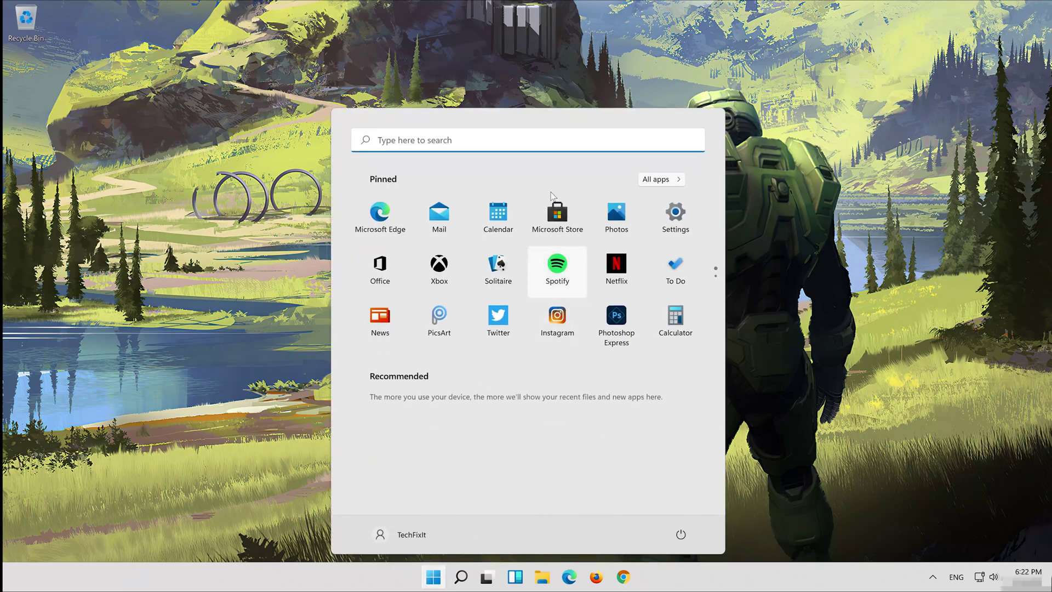
click(557, 215)
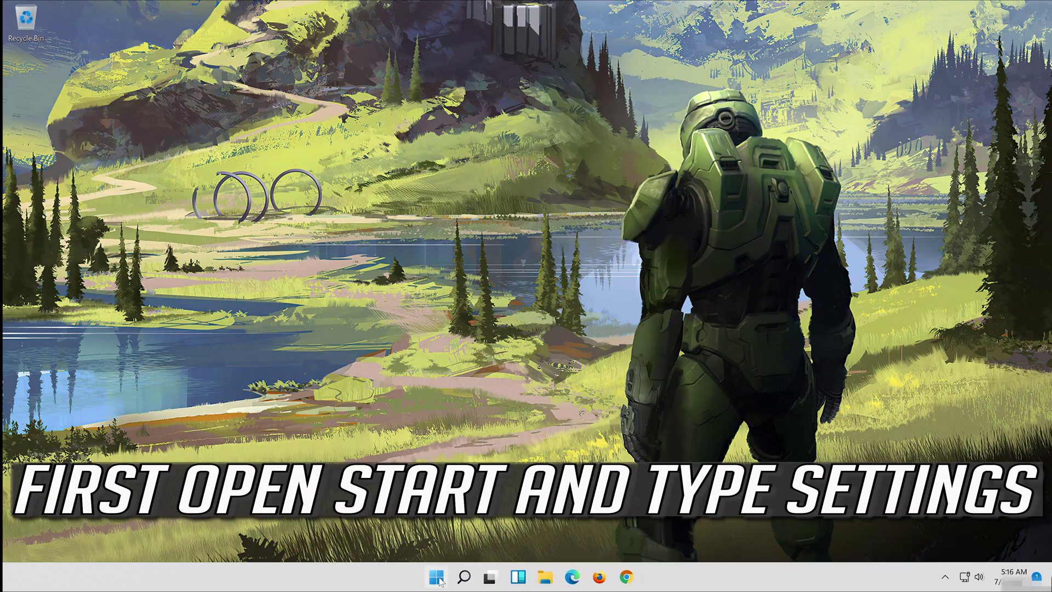
Search for Settings and open the Other troubleshooters page under the System Troubleshoot options
click(437, 577)
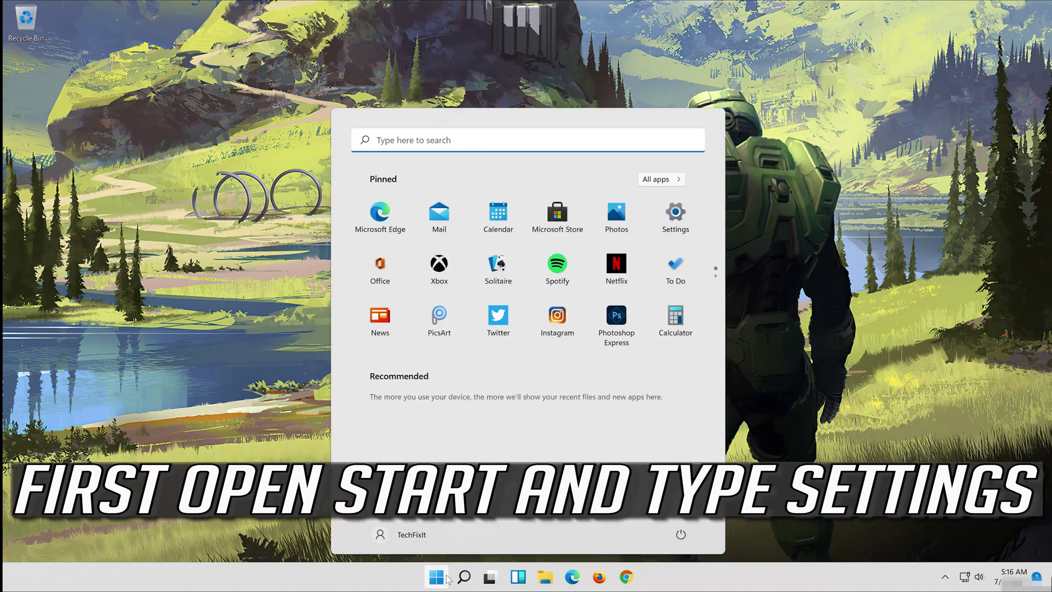
text(settings)
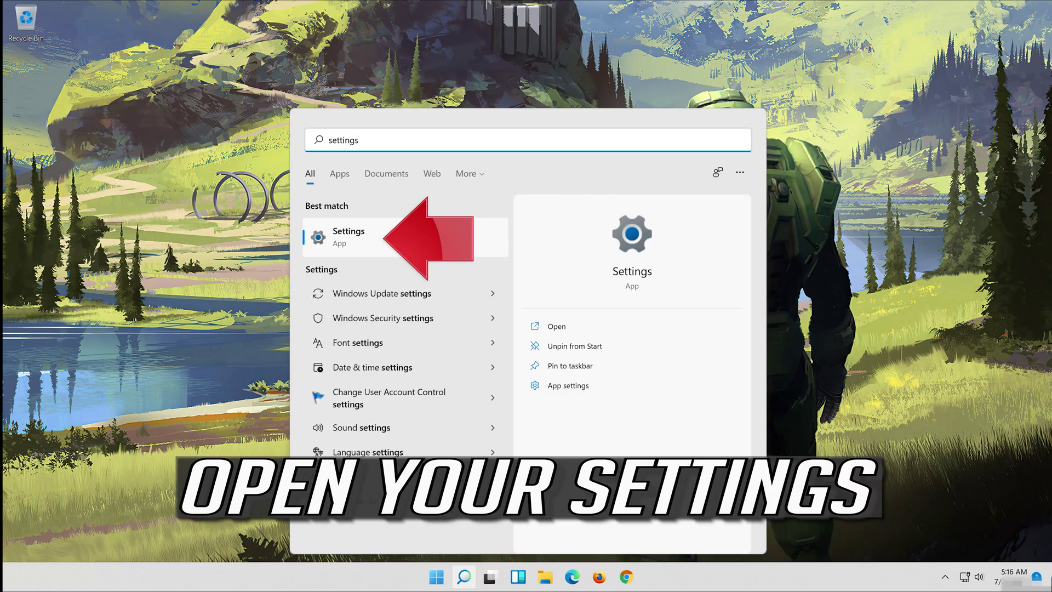
click(392, 242)
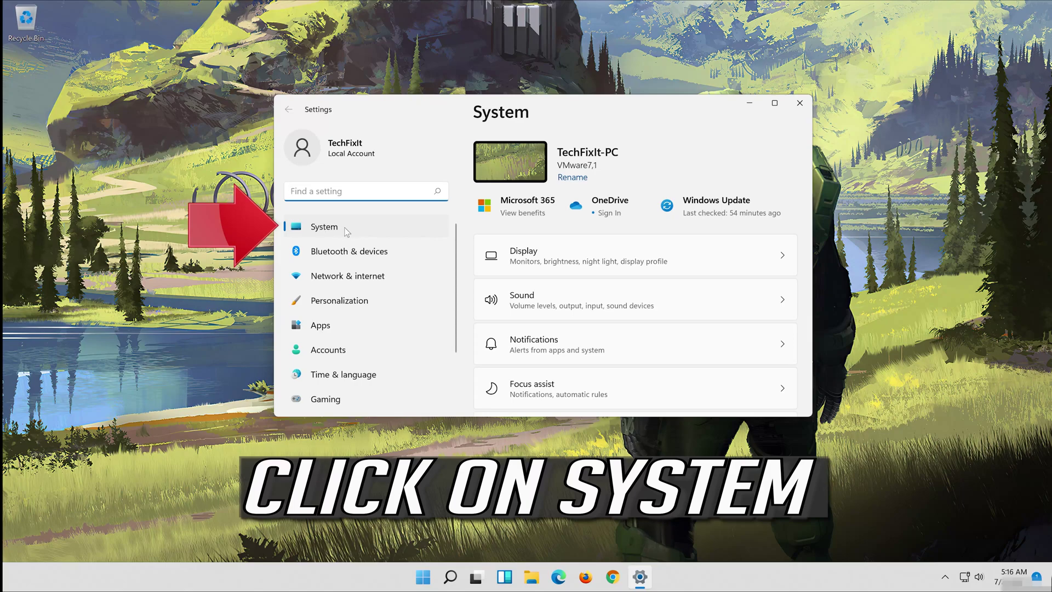
click(347, 231)
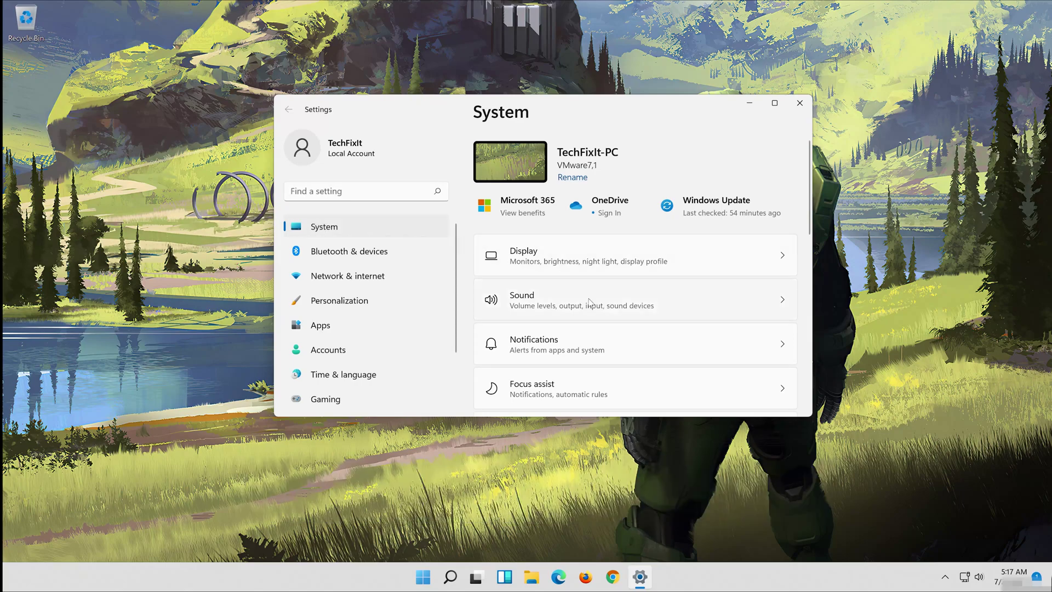
scroll(602, 338, down, 5)
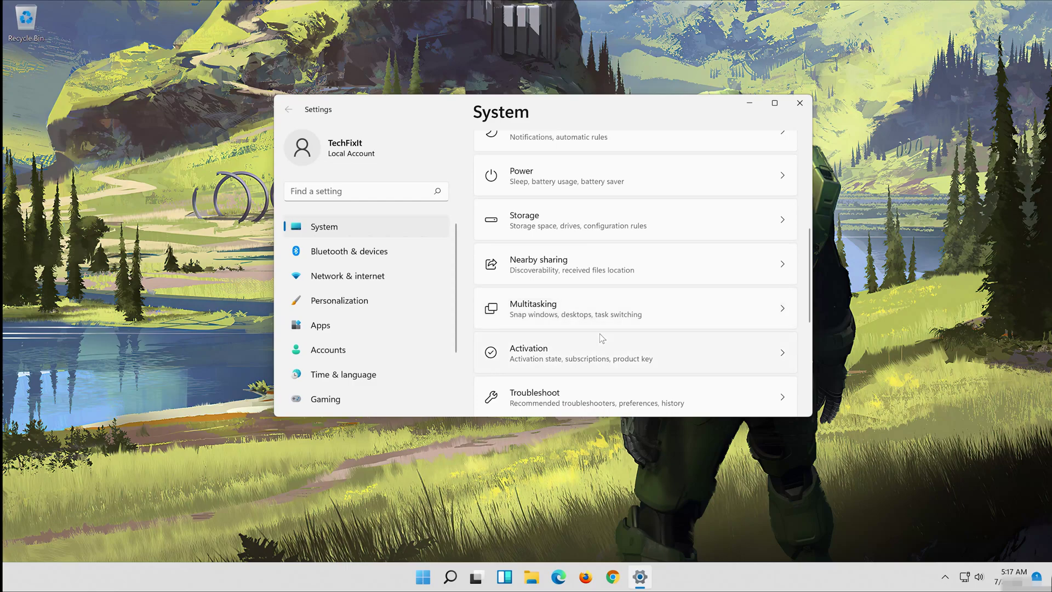
scroll(602, 338, down, 1)
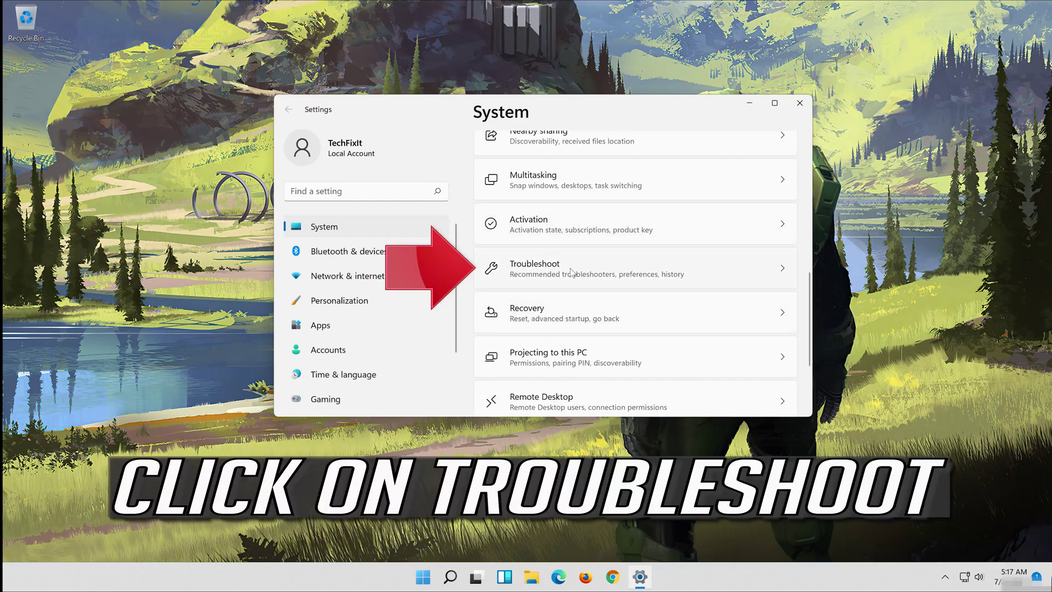
click(572, 273)
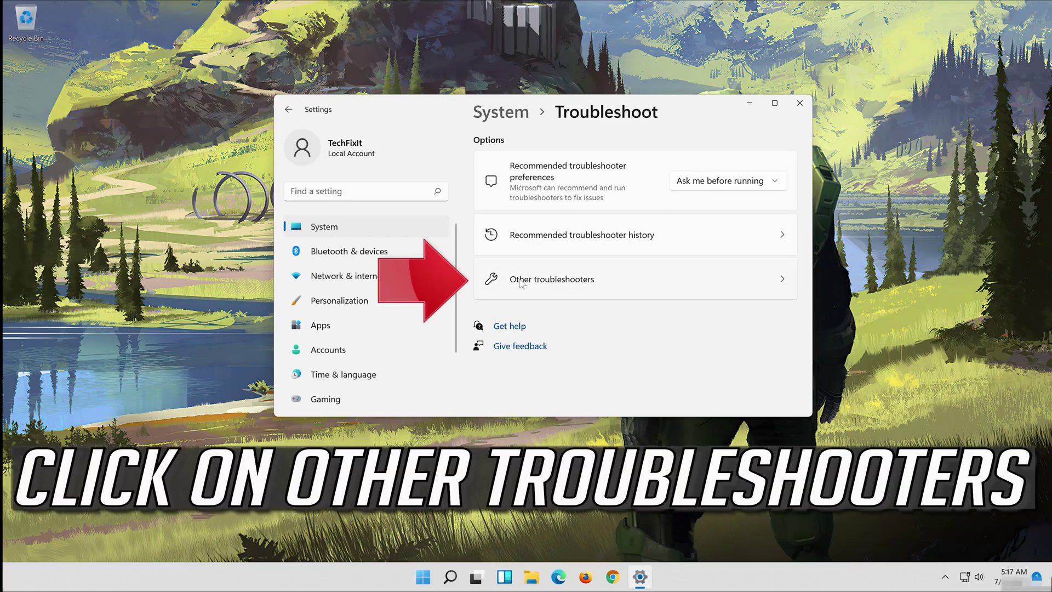
click(599, 282)
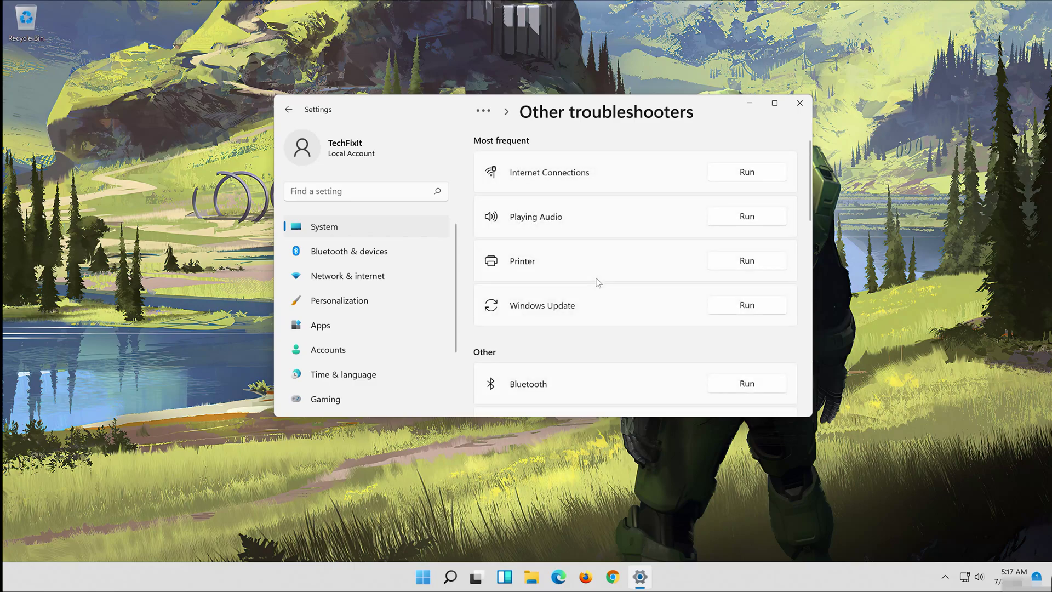
Run the Windows Store Apps troubleshooter
scroll(598, 283, down, 5)
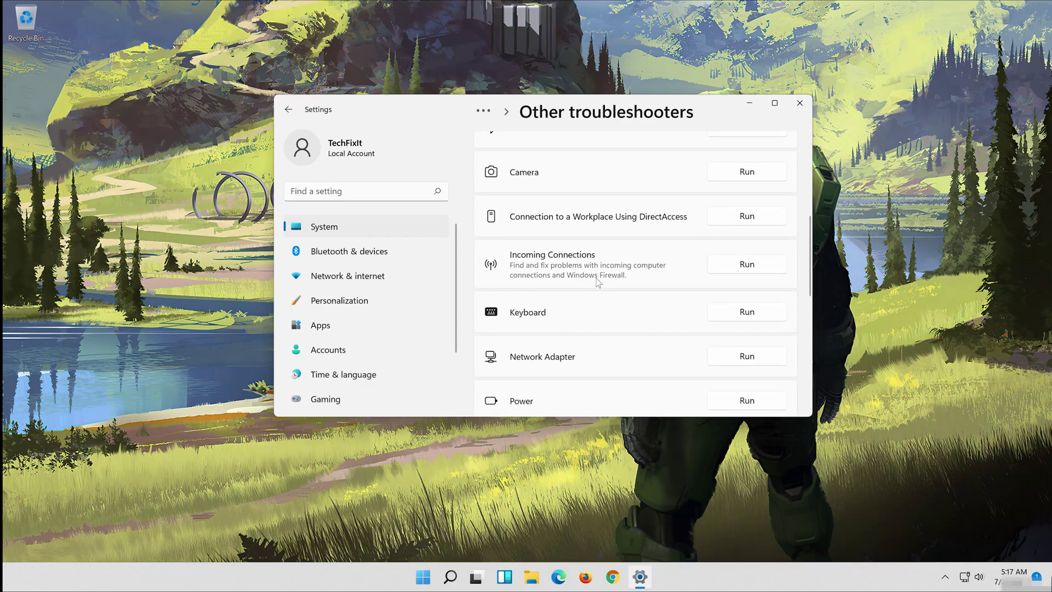
scroll(599, 282, down, 4)
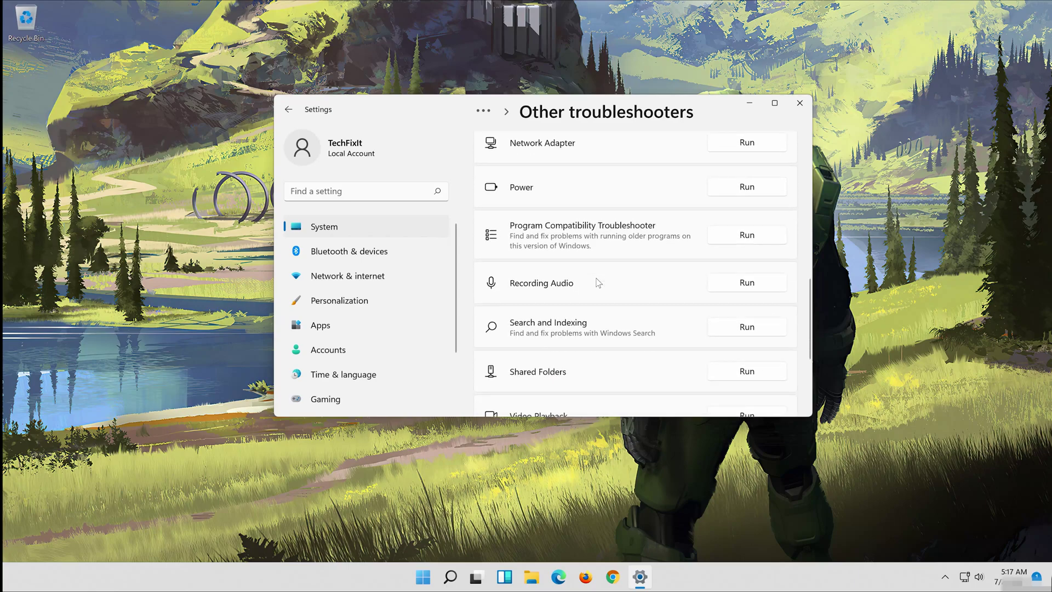
scroll(598, 283, down, 3)
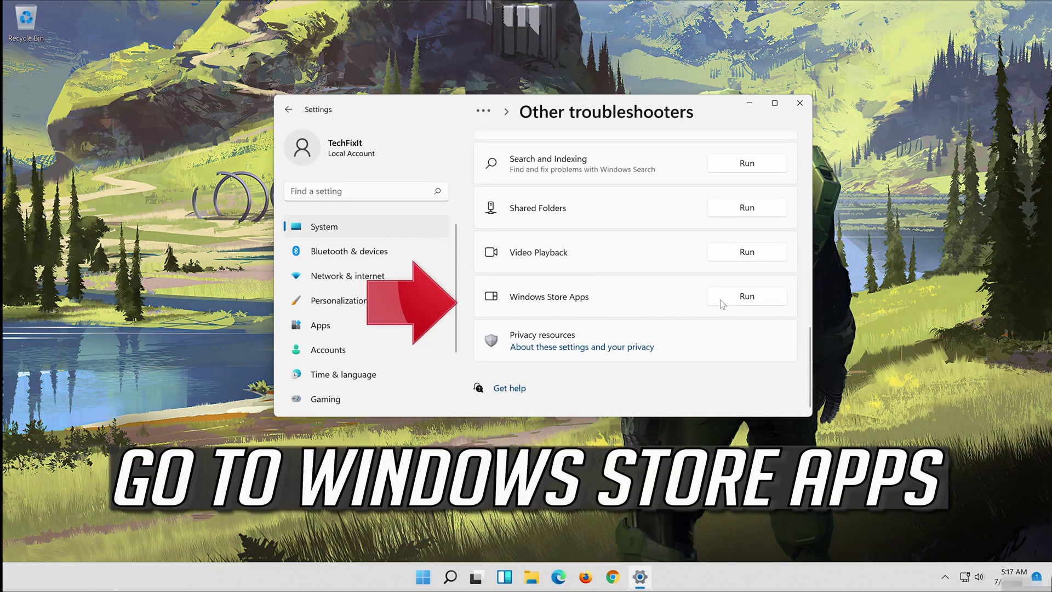
click(751, 297)
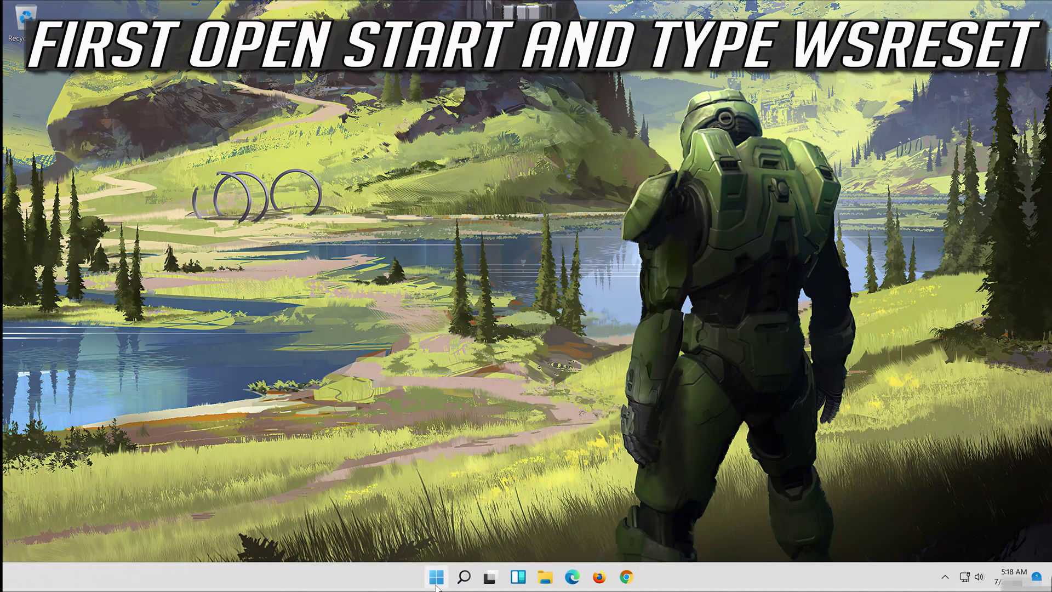
Search for the wsreset command and run it, and move the Microsoft Store window toward the middle of the desktop
click(436, 583)
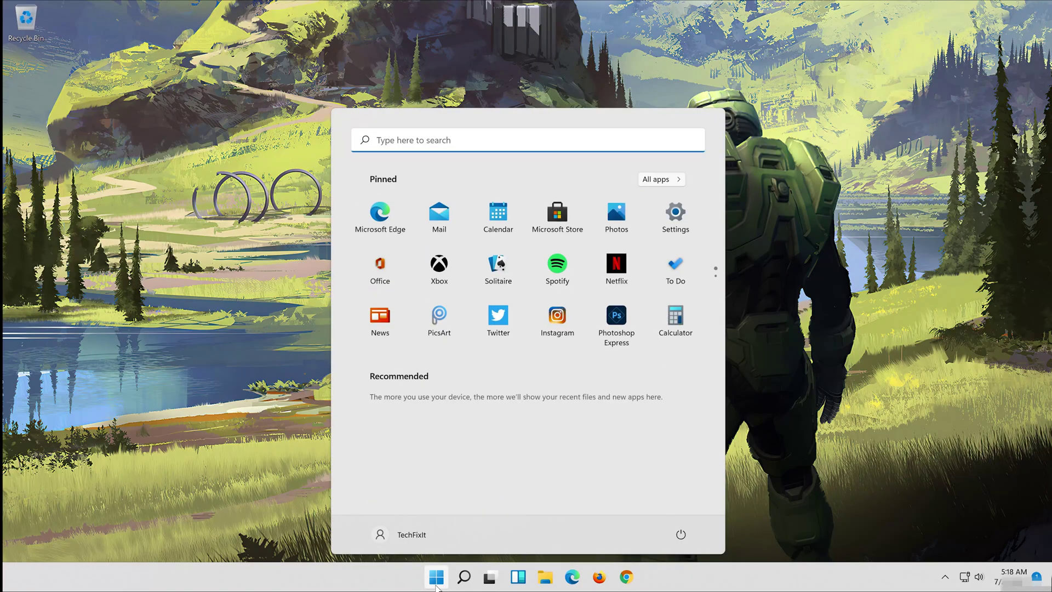
text(wsreset)
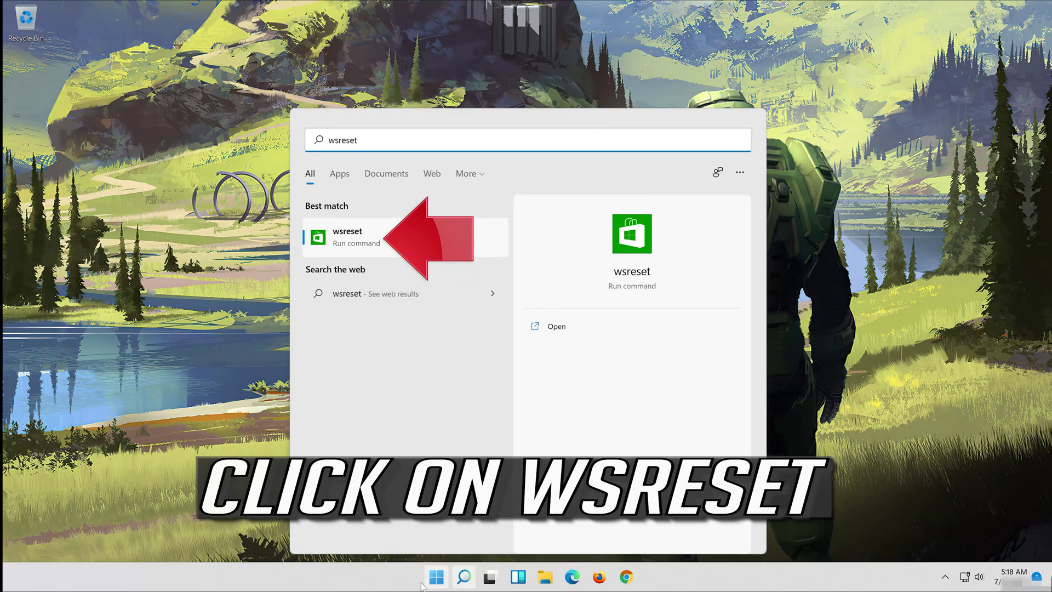
click(367, 241)
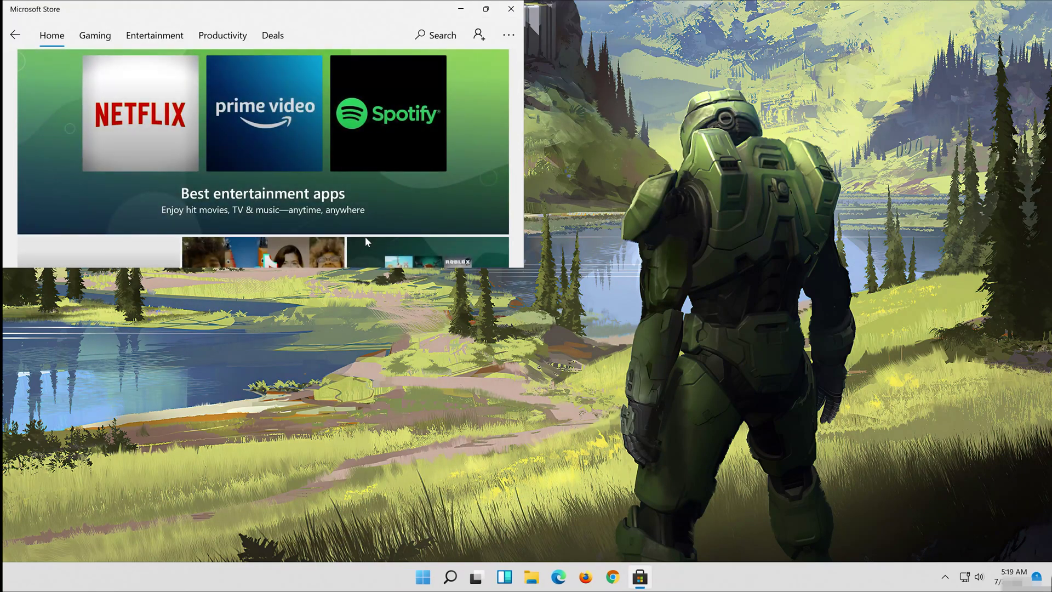
drag(324, 10, 496, 126)
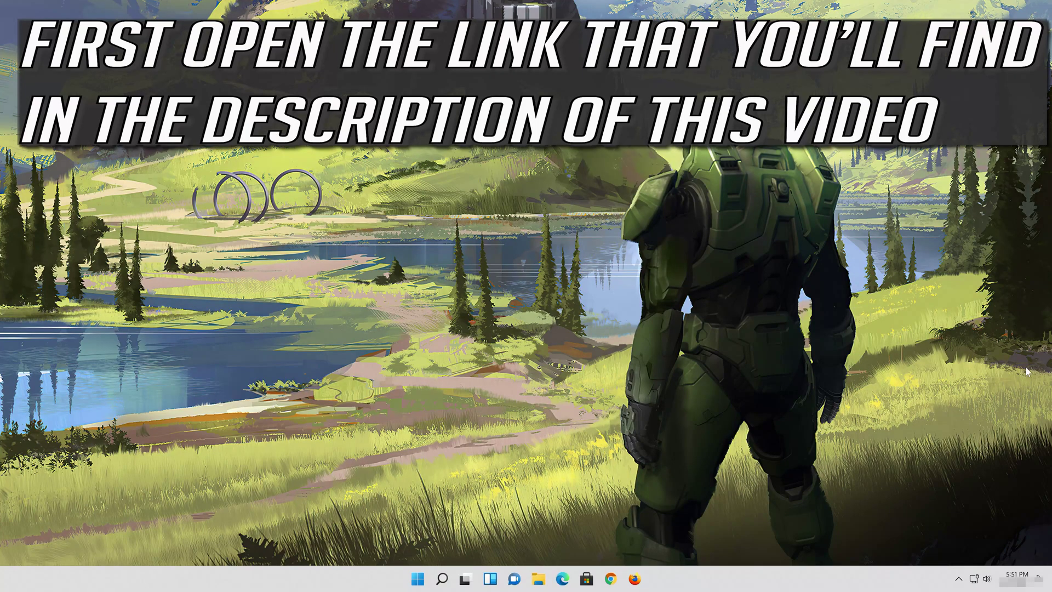
Switch to Firefox and open the Download Windows 11 page from the copied link
click(635, 579)
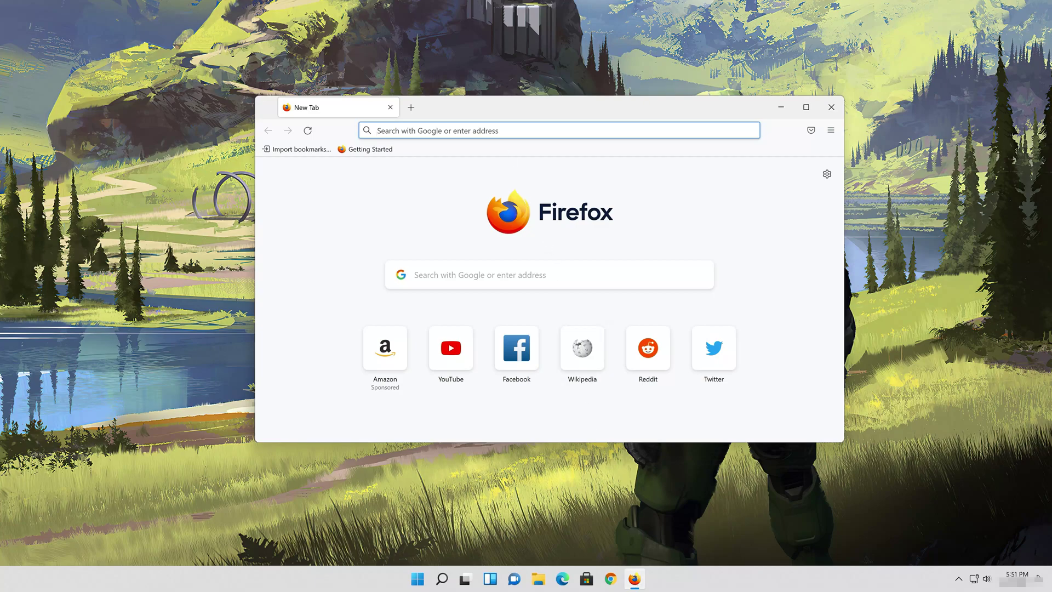
right_click(511, 129)
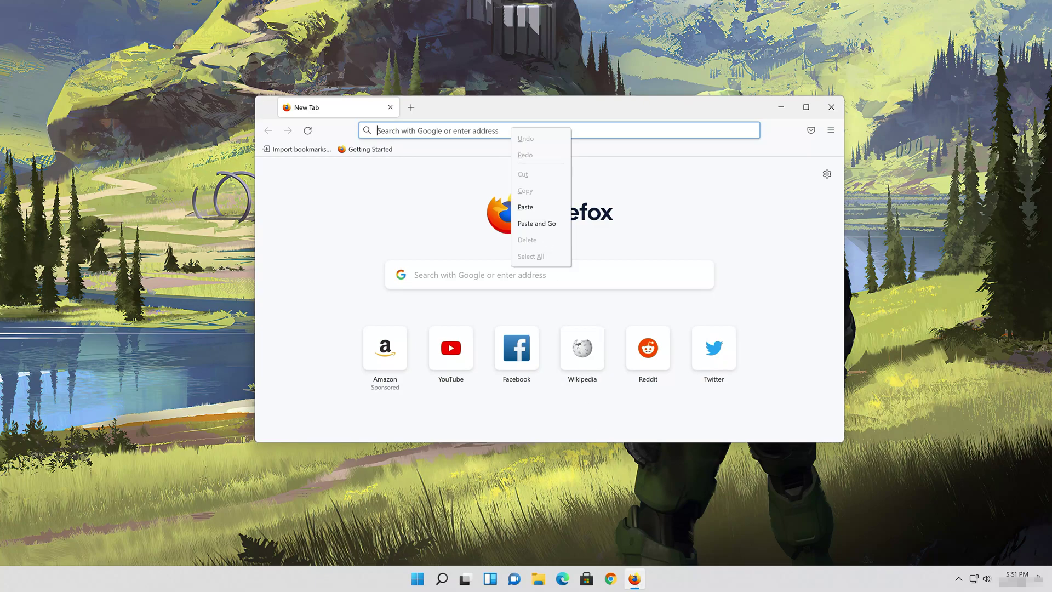
click(534, 223)
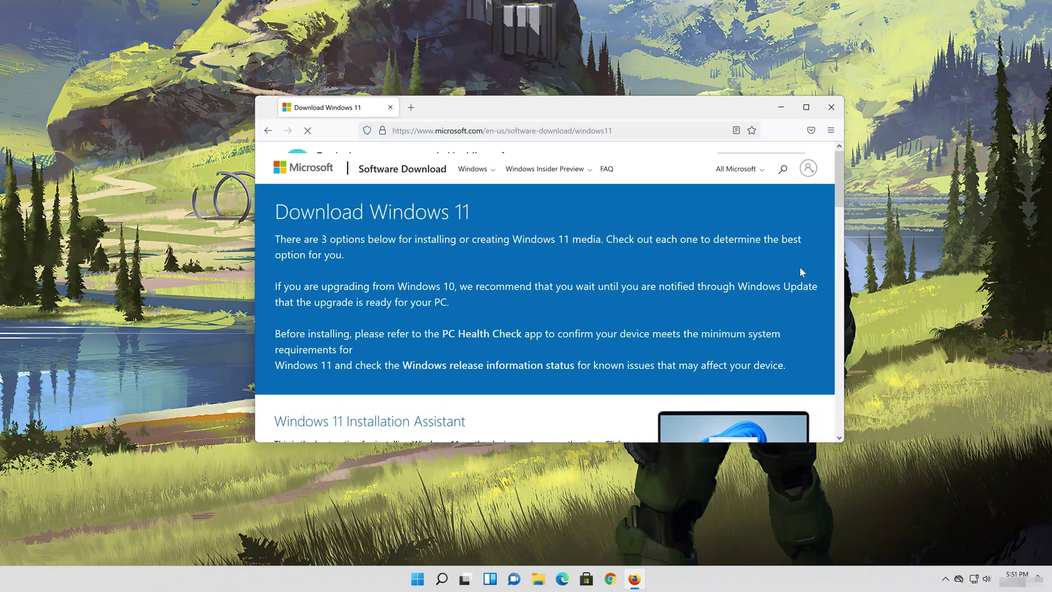
Download MediaCreationToolW11.exe from the Create Windows 11 Installation Media section, save the file and close the browser
scroll(800, 267, down, 10)
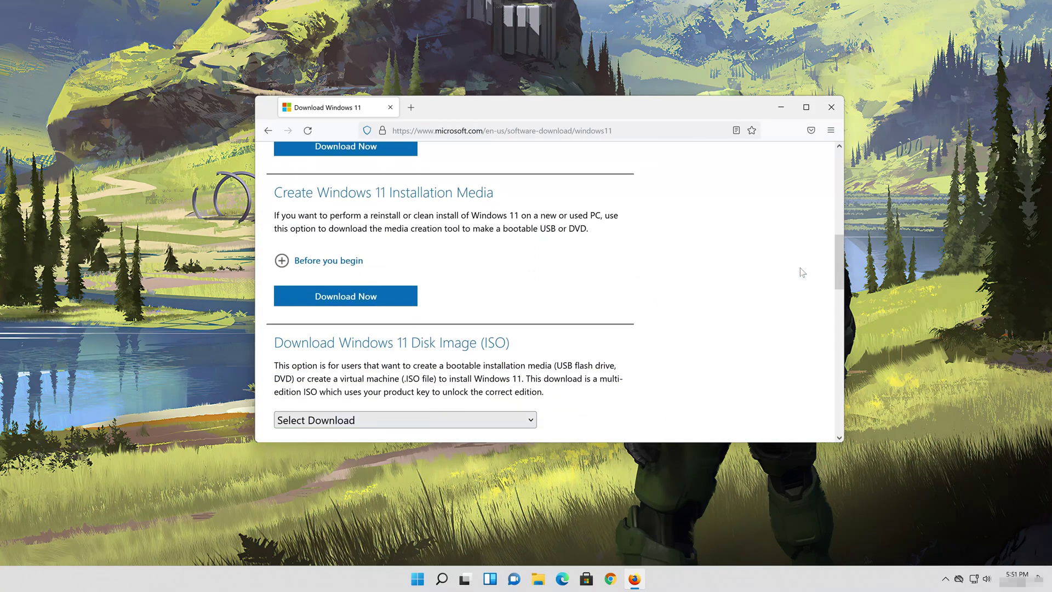
scroll(802, 272, up, 3)
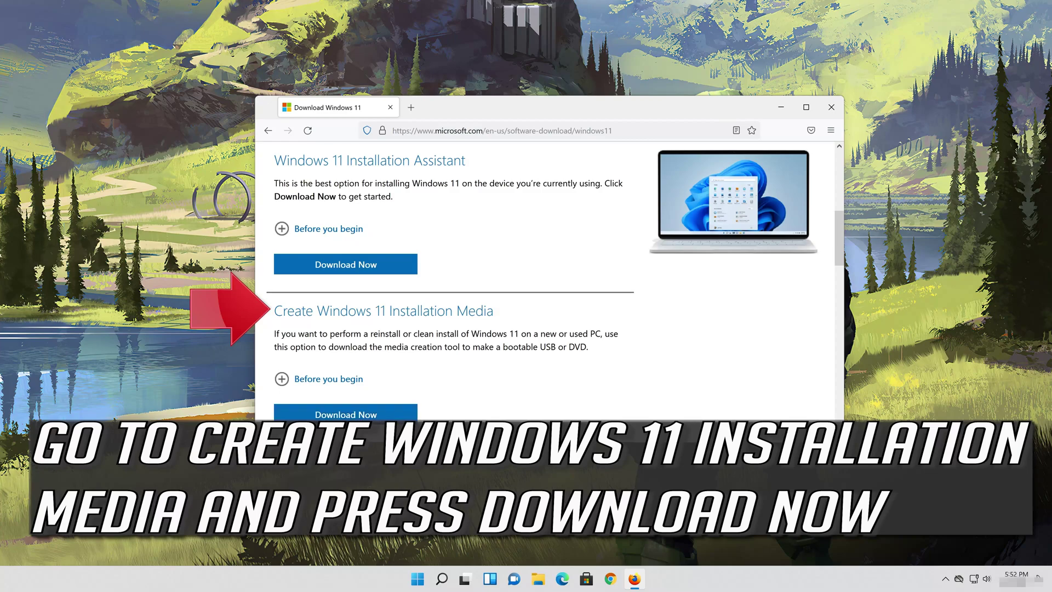
click(345, 420)
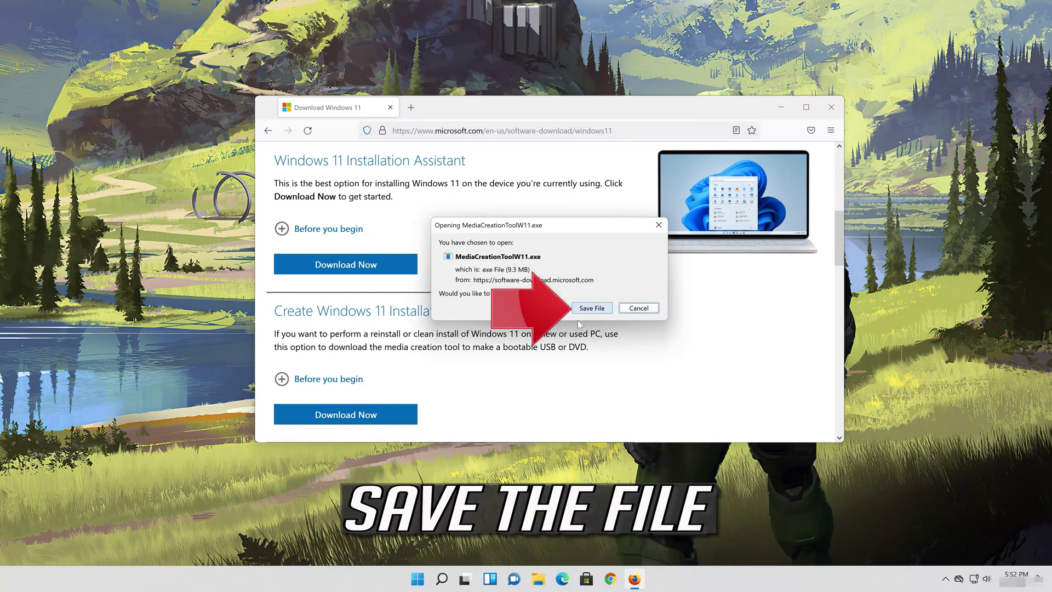
click(591, 312)
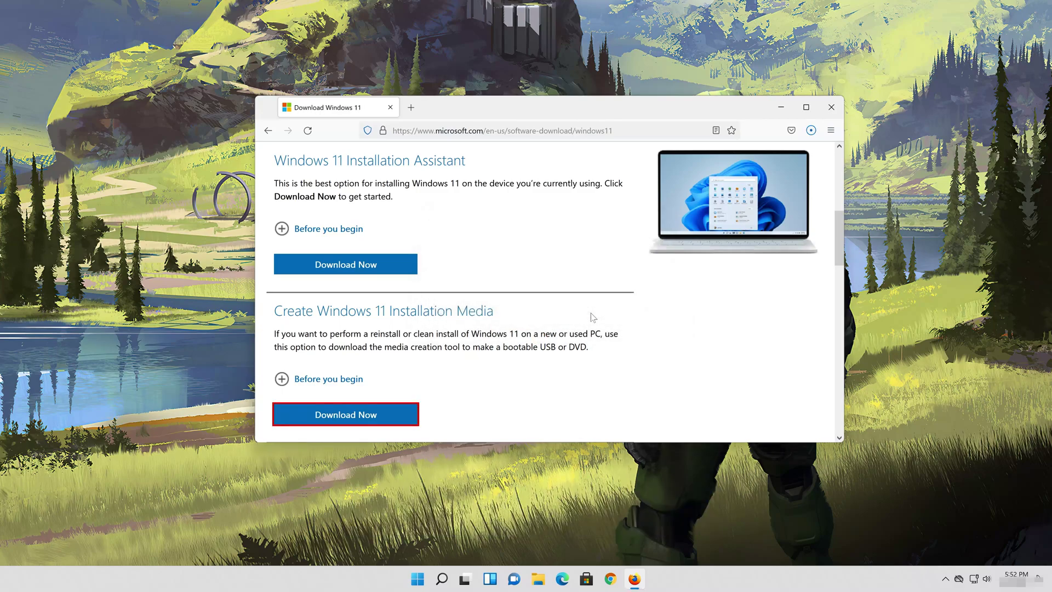
click(830, 113)
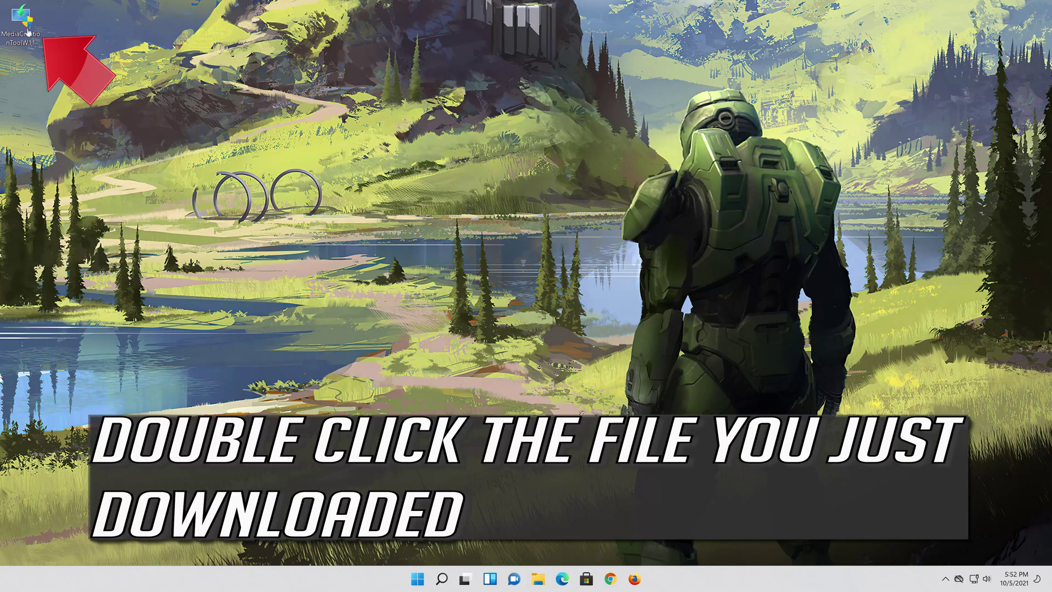
Run the downloaded media creation tool from the desktop, allow it to make changes and accept the license terms
double_click(28, 33)
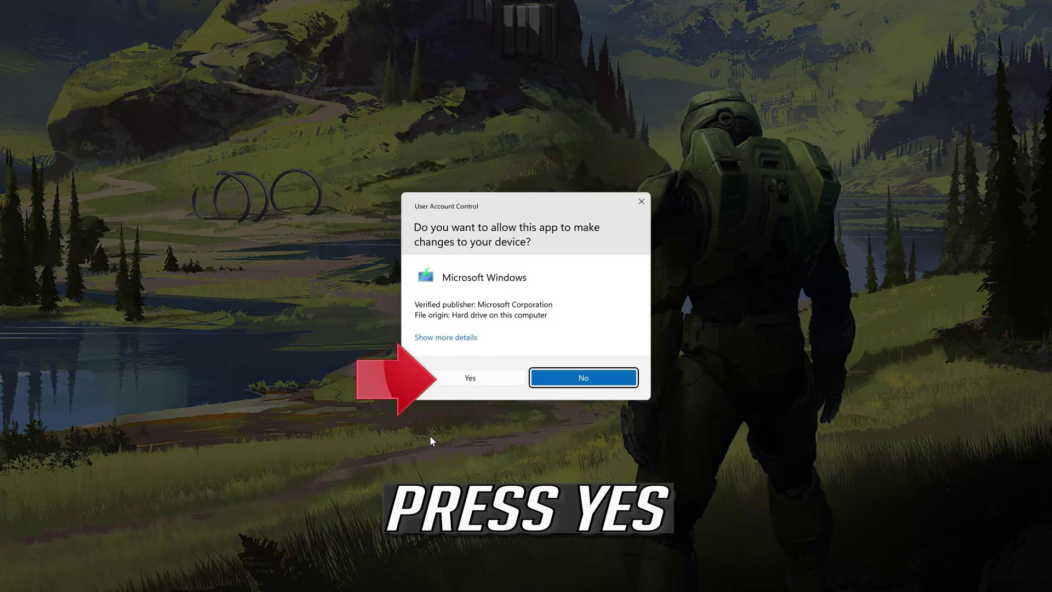
click(470, 379)
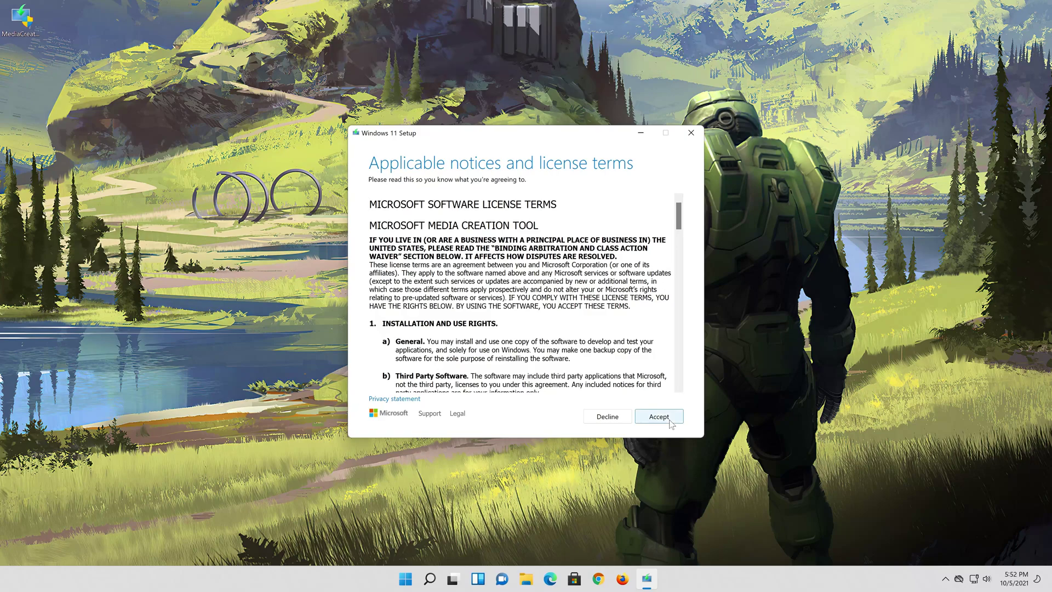
click(669, 420)
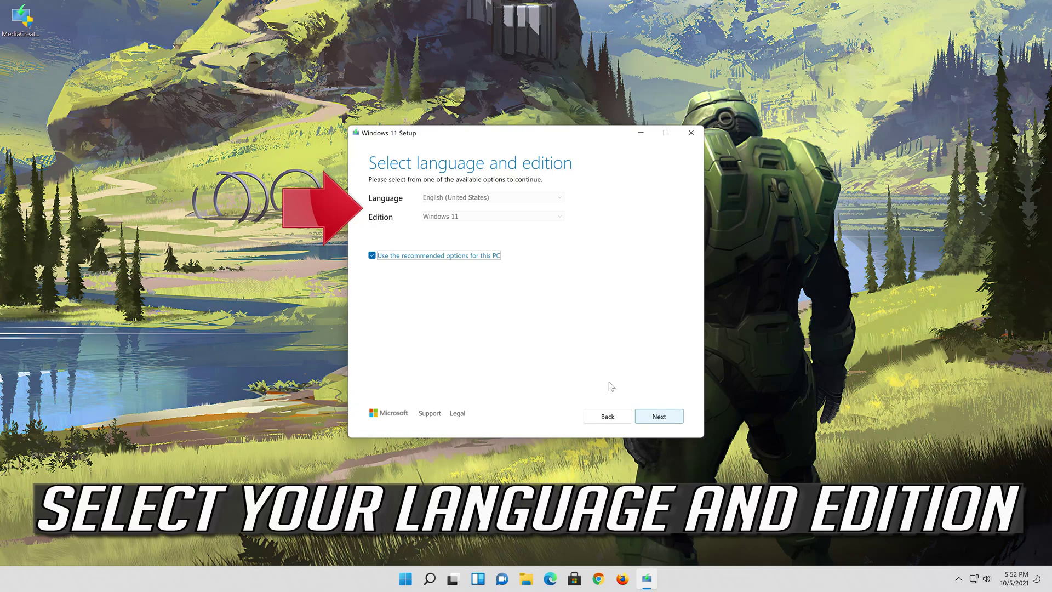
click(372, 256)
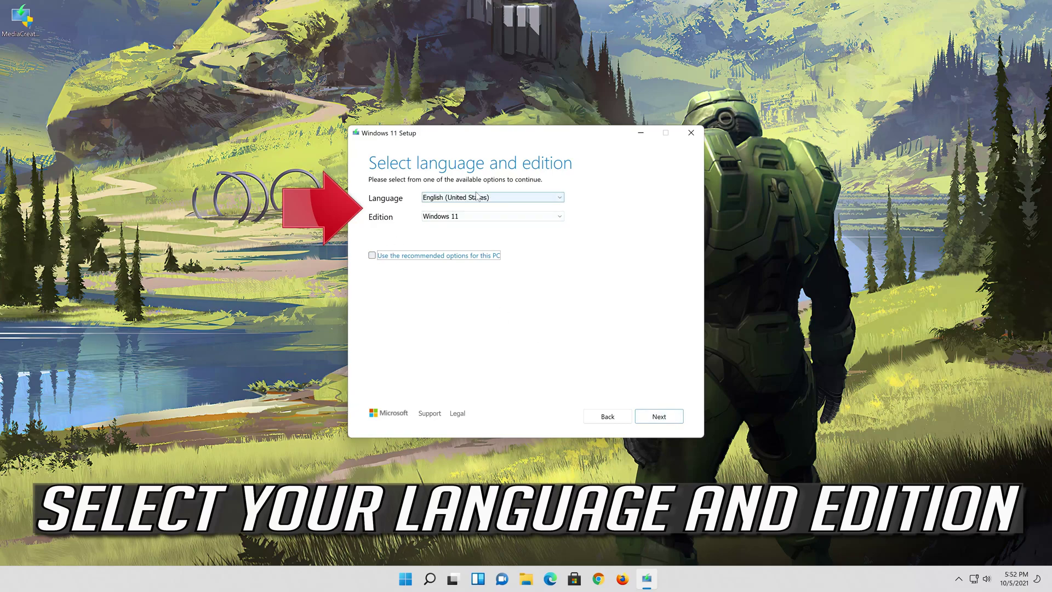
click(451, 219)
click(455, 220)
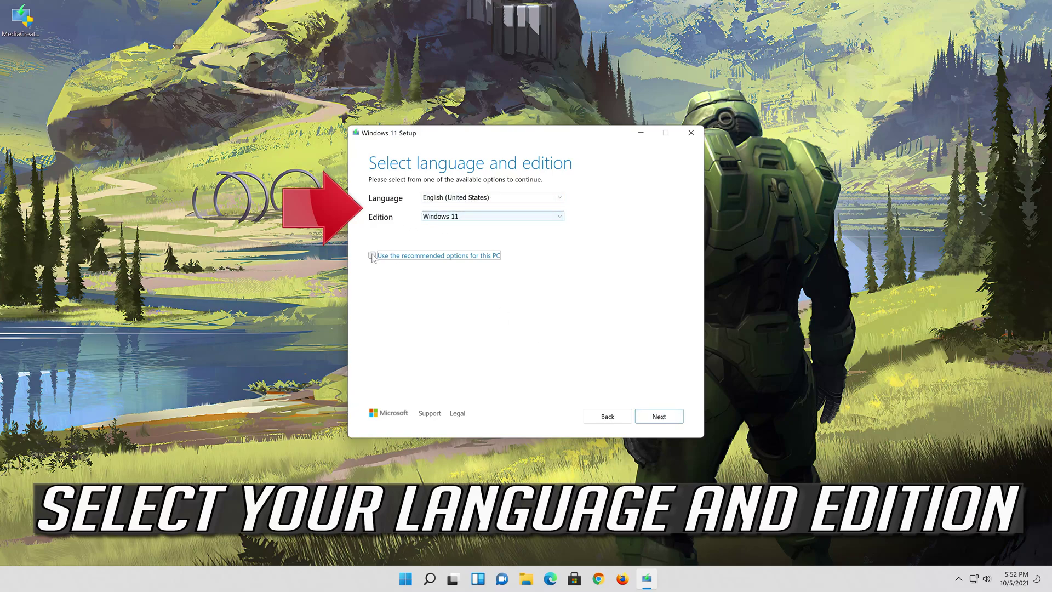
click(372, 256)
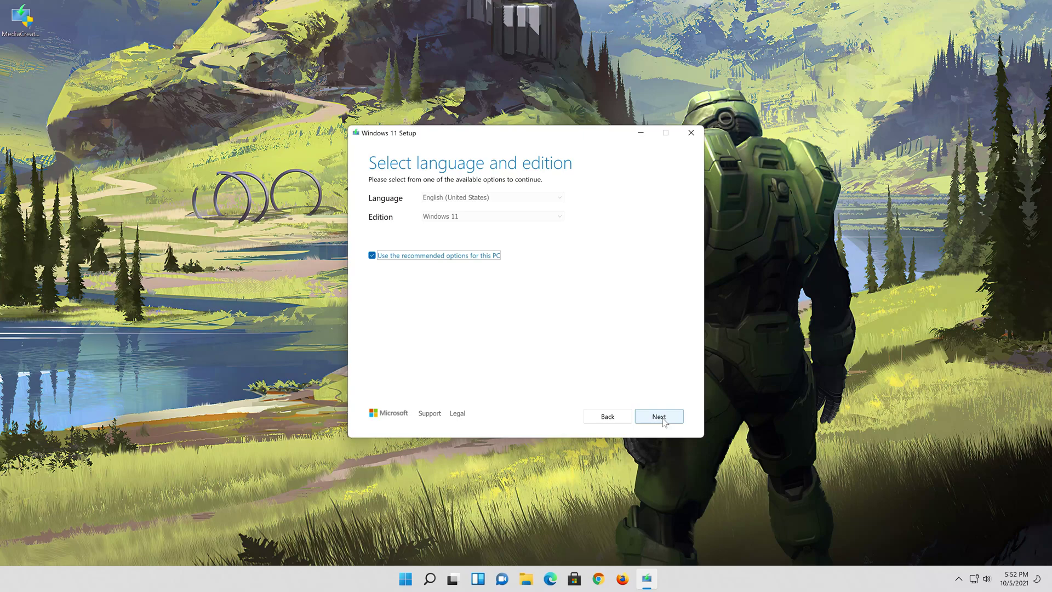
Continue with the recommended language and edition options and choose ISO file as the media to use
click(659, 417)
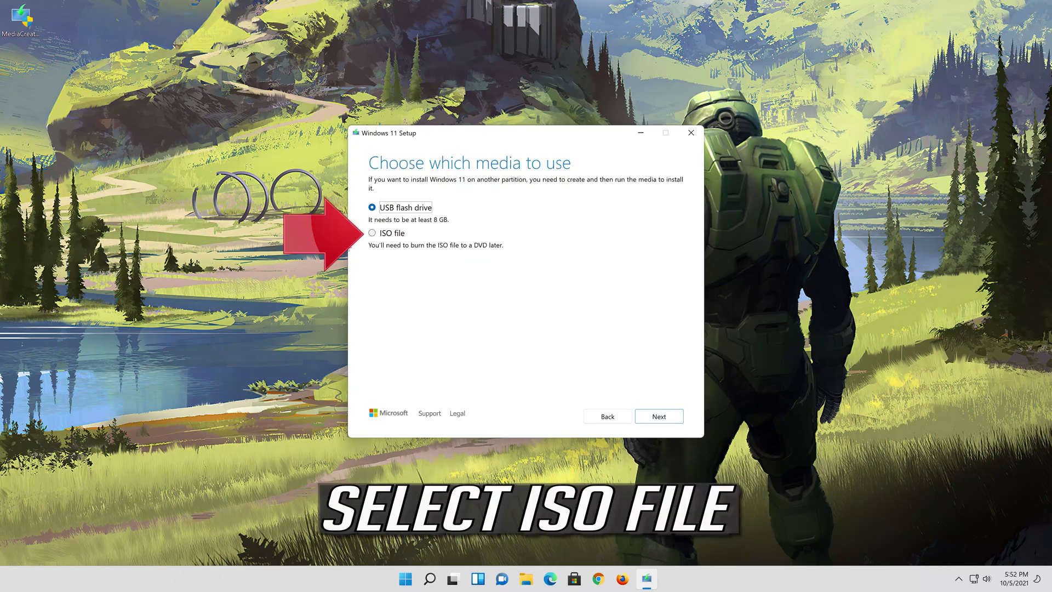
click(373, 233)
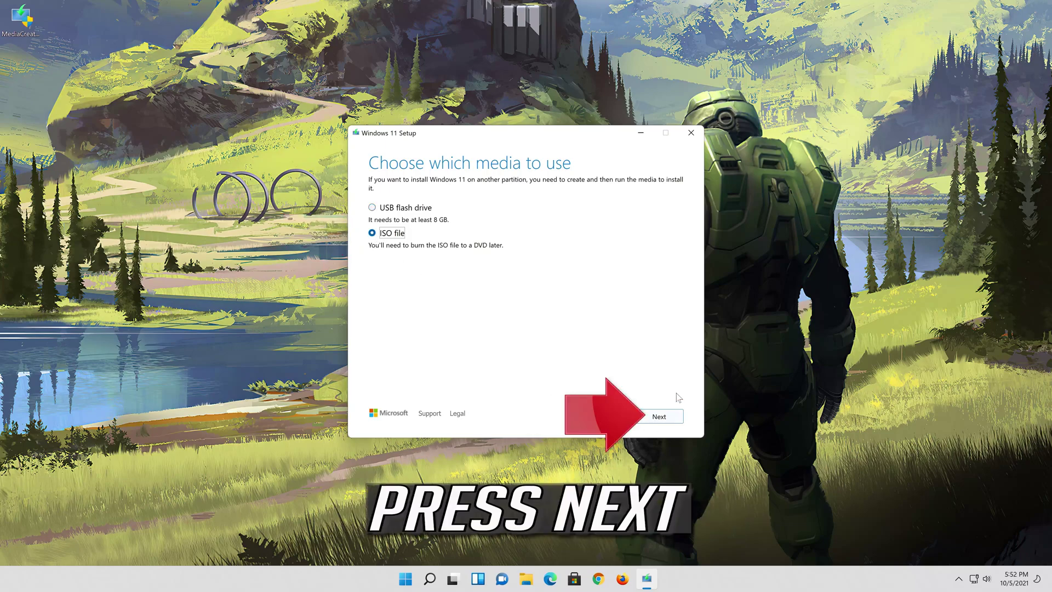
click(663, 416)
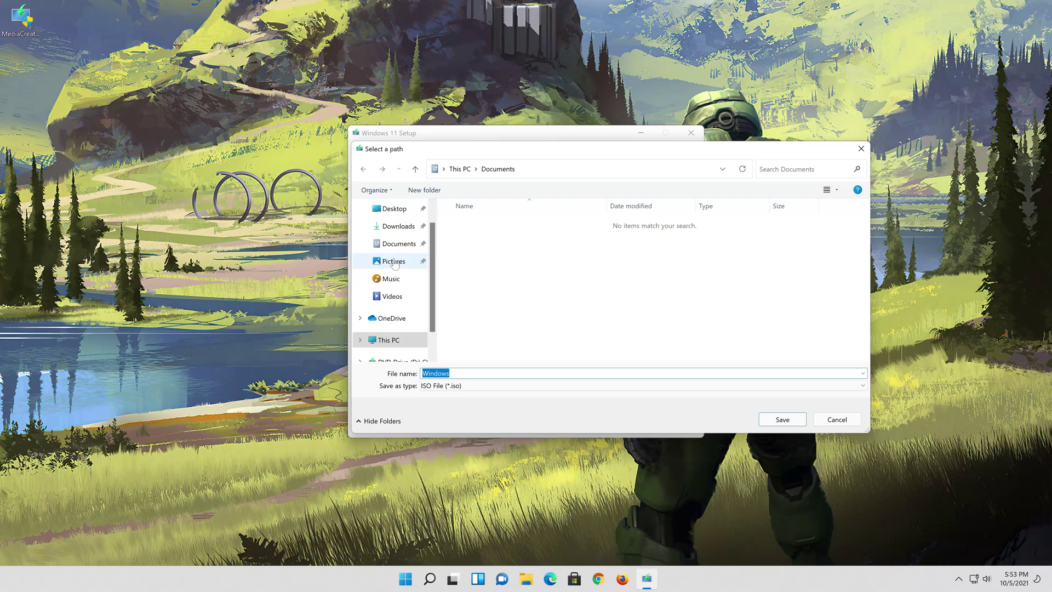
Save the ISO file to the Desktop as Windows 11 and finish the media creation setup
click(405, 211)
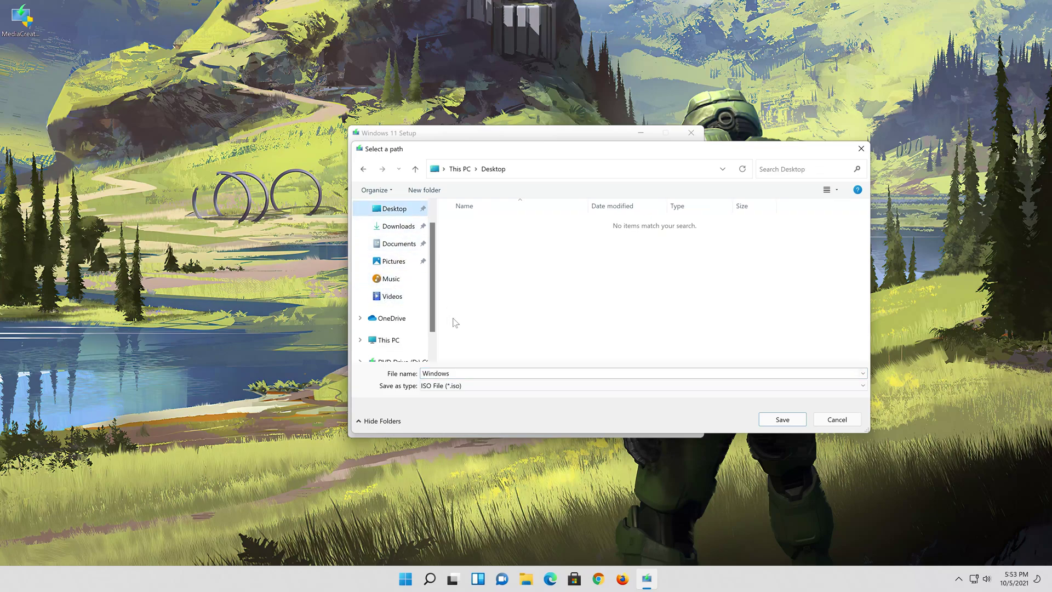
click(464, 373)
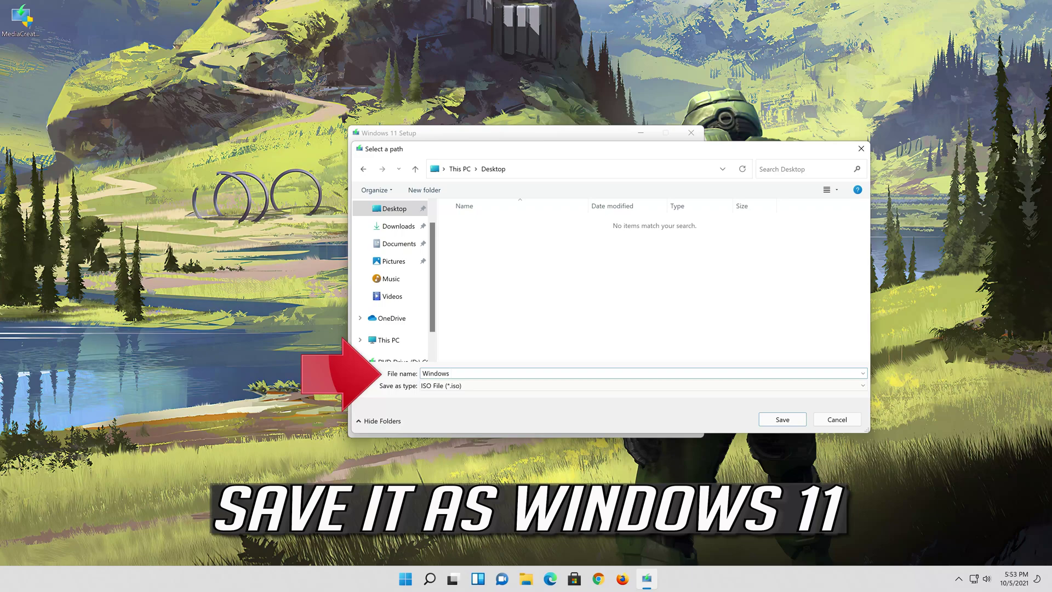
text(11)
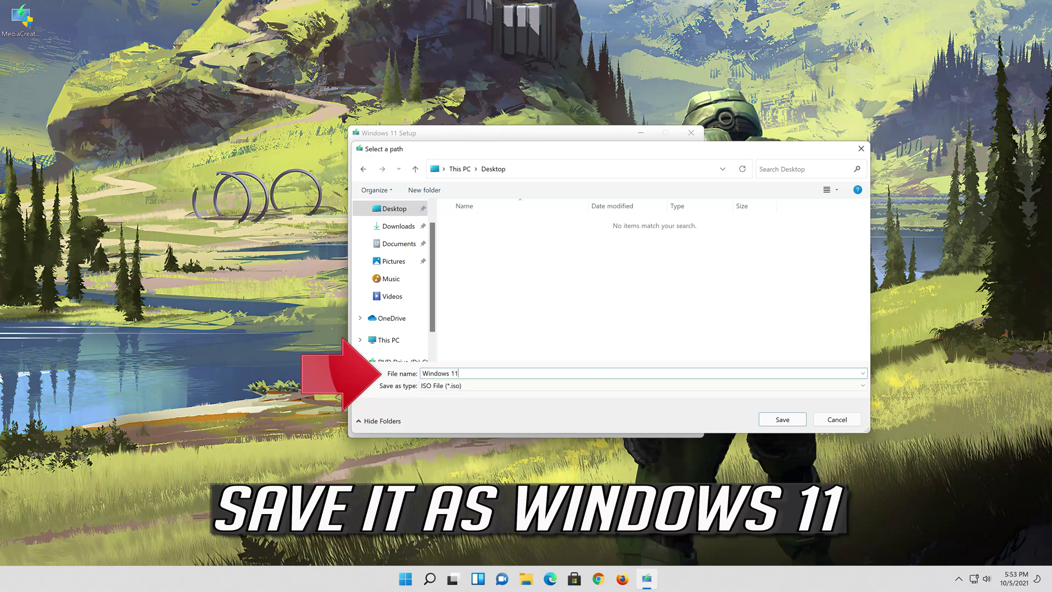
click(792, 426)
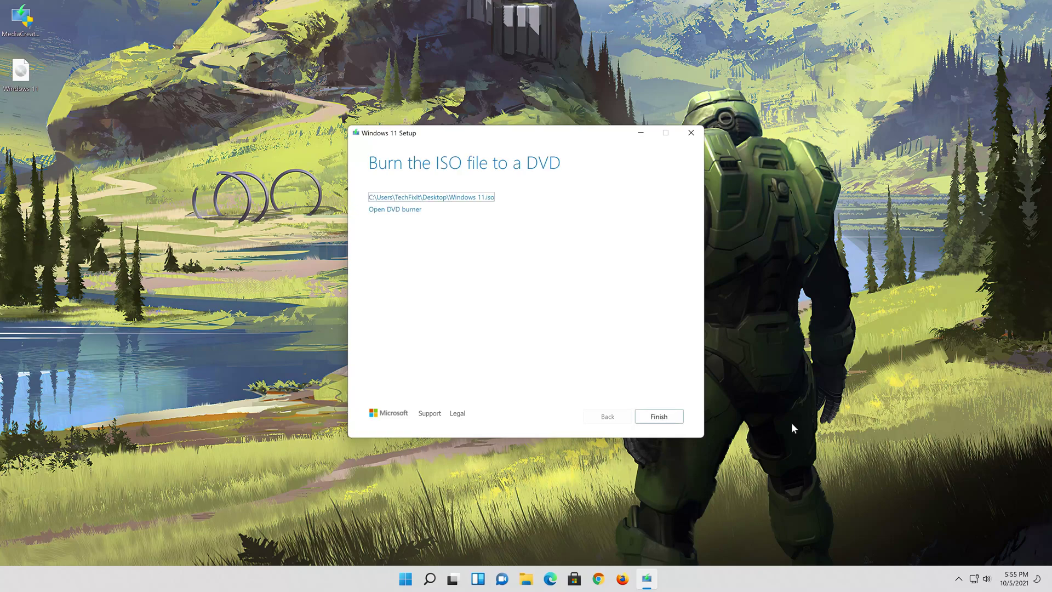
click(659, 418)
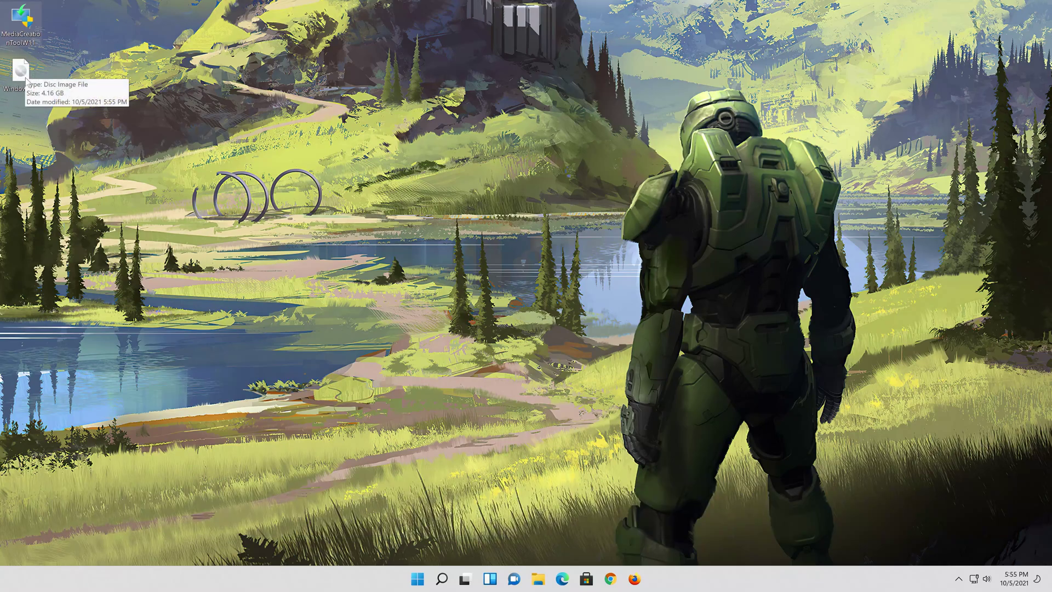
Mount the Windows 11 ISO from the desktop, run its setup application with permission to make changes, and close the drive window
click(25, 80)
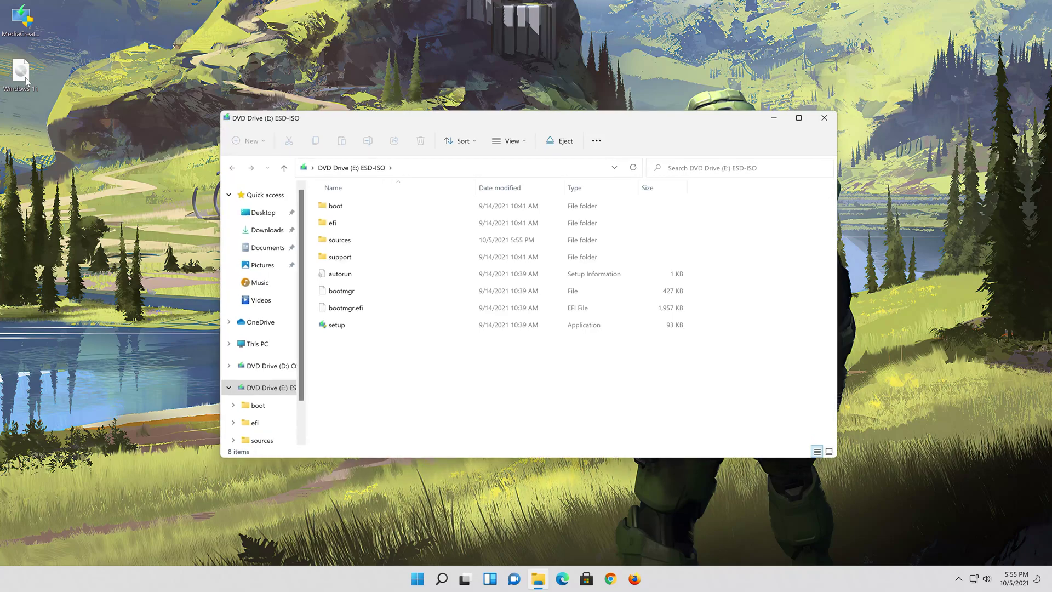
double_click(367, 323)
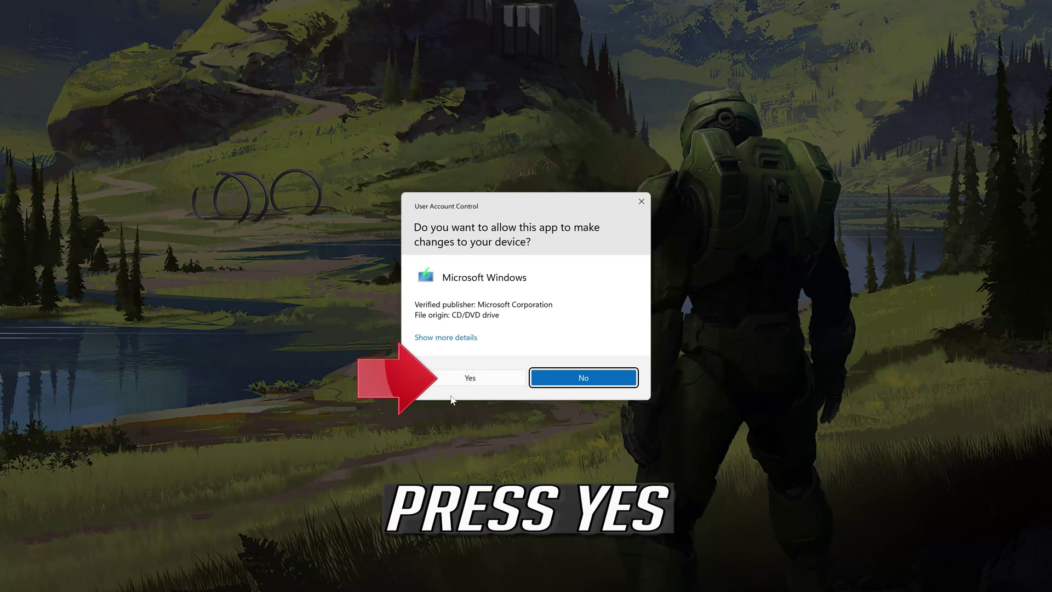
click(476, 379)
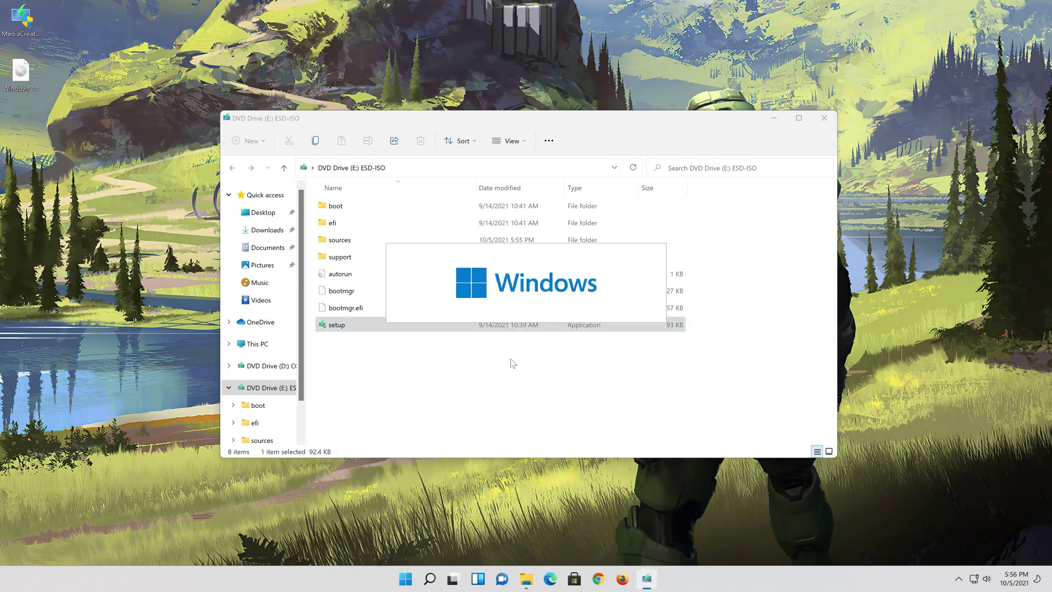
click(821, 120)
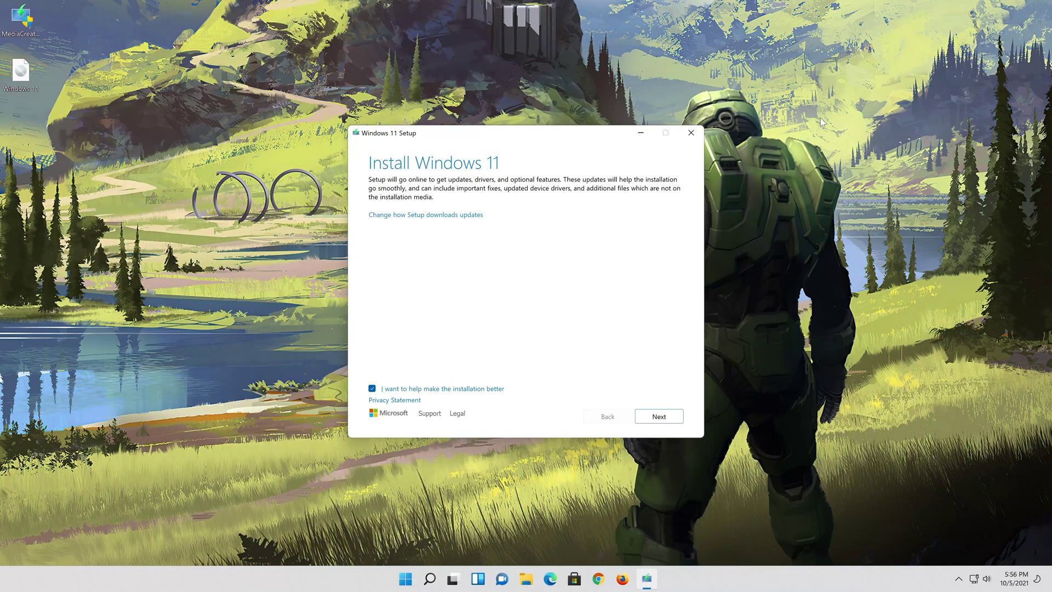
Proceed through Windows 11 Setup with the default update options, then review what to keep and confirm Keep personal files and apps
click(668, 420)
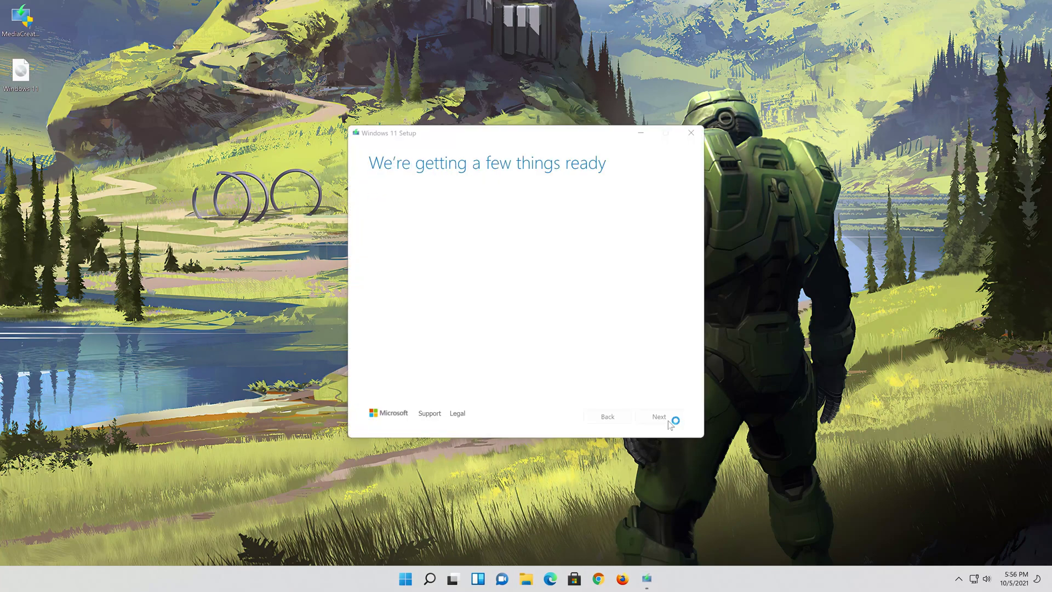
click(663, 417)
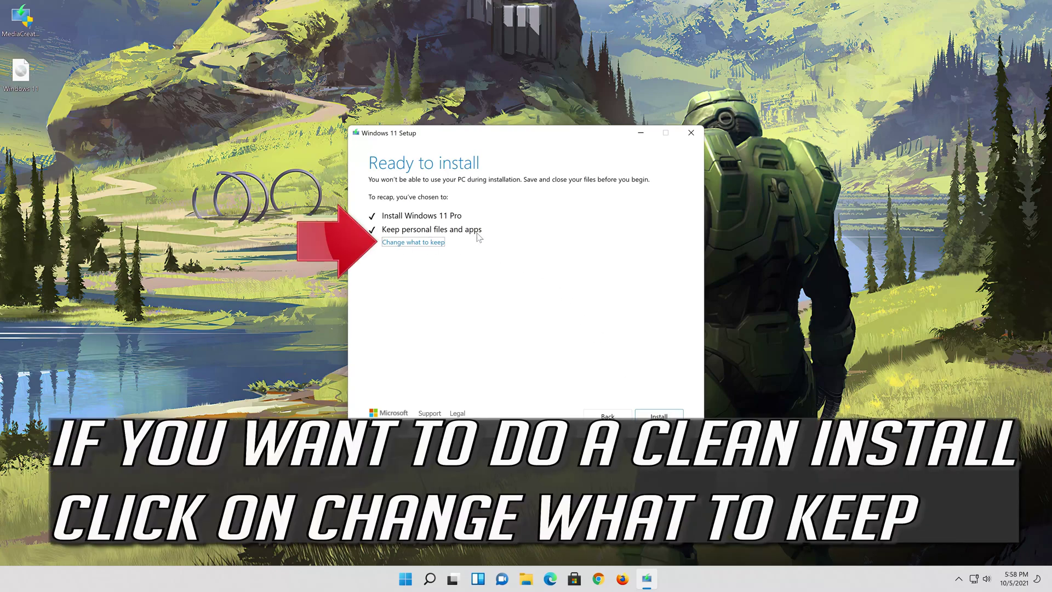
click(429, 242)
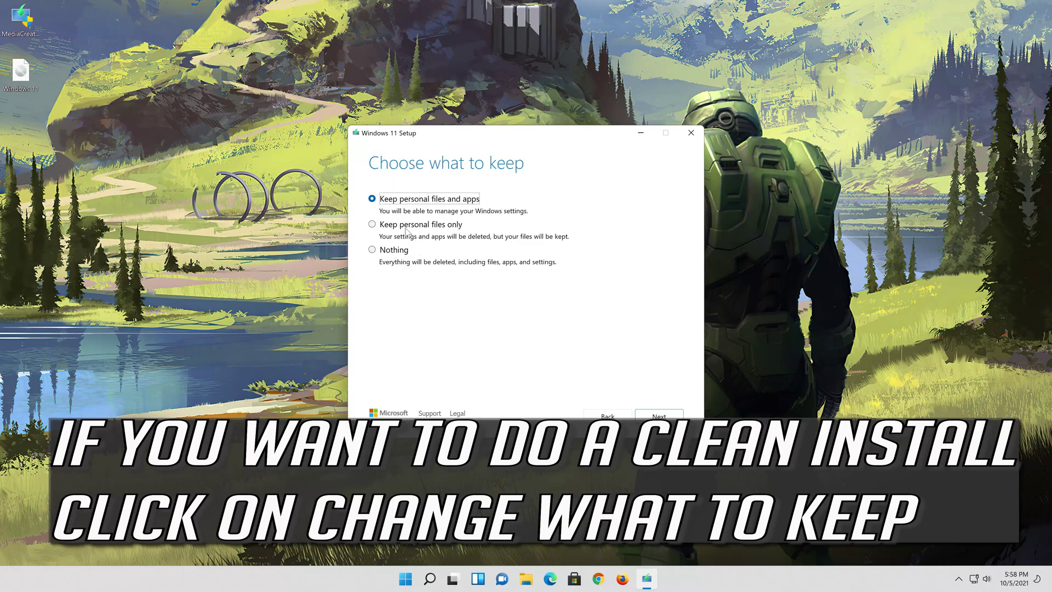
click(664, 418)
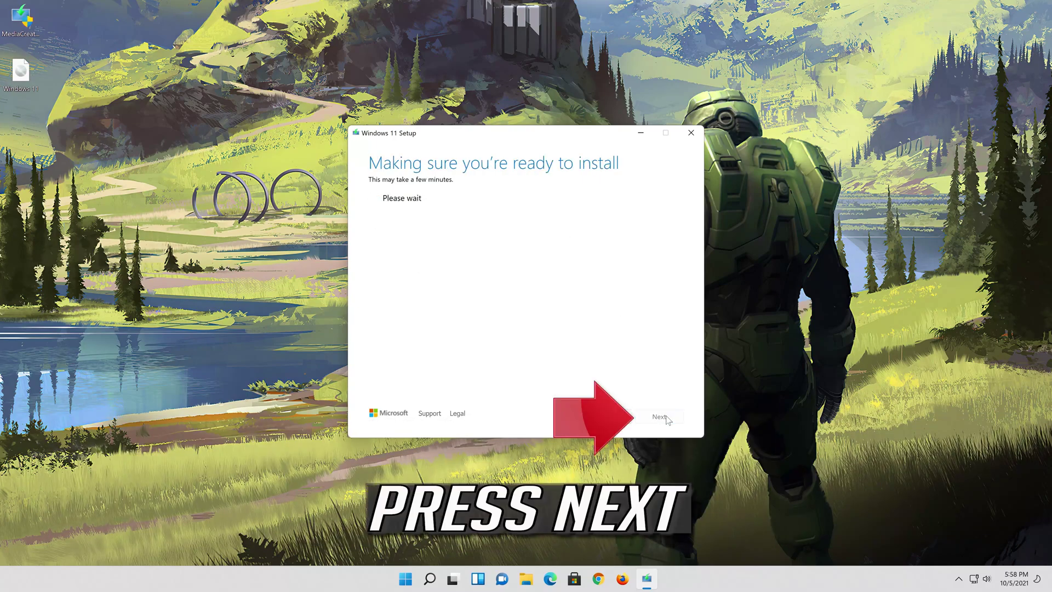